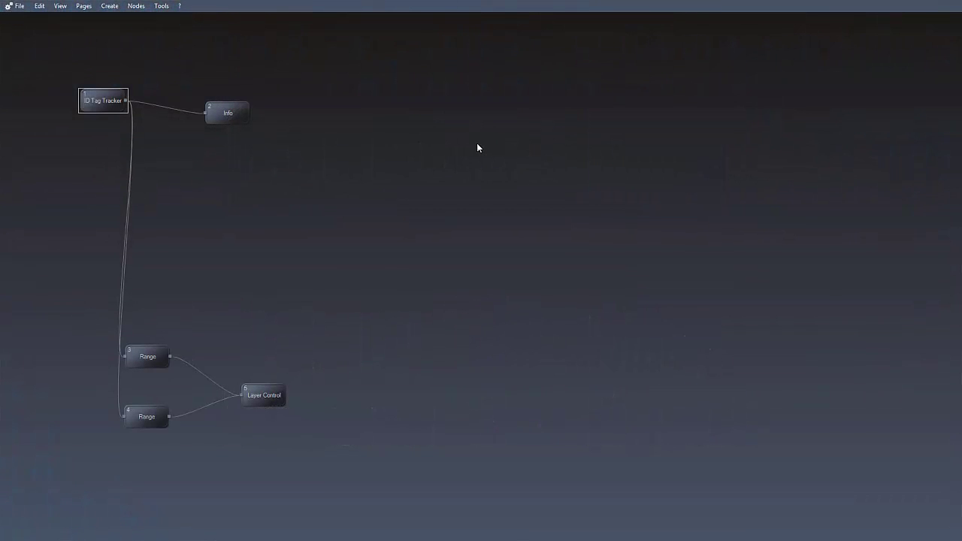
Open the ID Tag Tracker settings and set global tracking to 2.5D Tracking.
{"action": "double_click", "coordinate": [103, 99]}
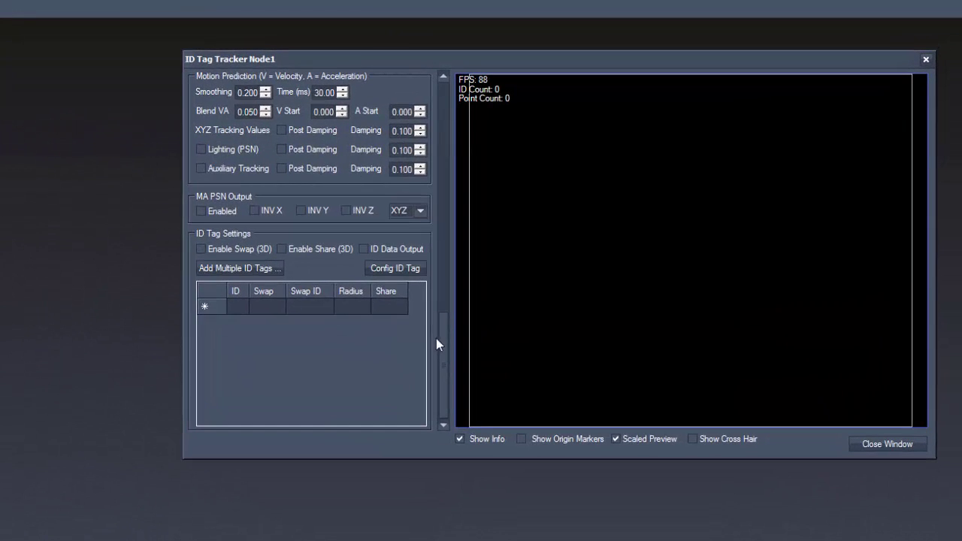
{"action": "left_click_drag", "start_coordinate": [442, 354], "coordinate": [441, 190]}
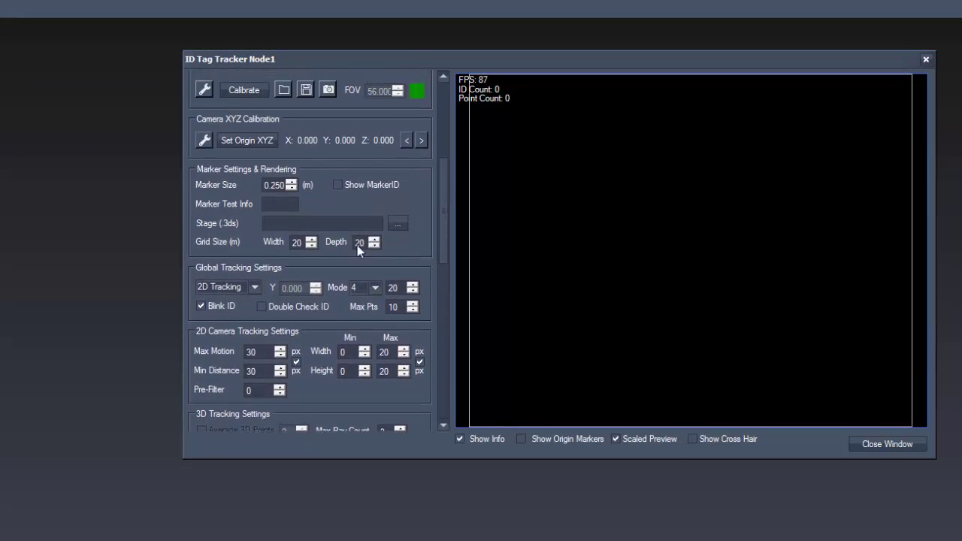
{"action": "left_click", "coordinate": [255, 288]}
{"action": "left_click", "coordinate": [248, 311]}
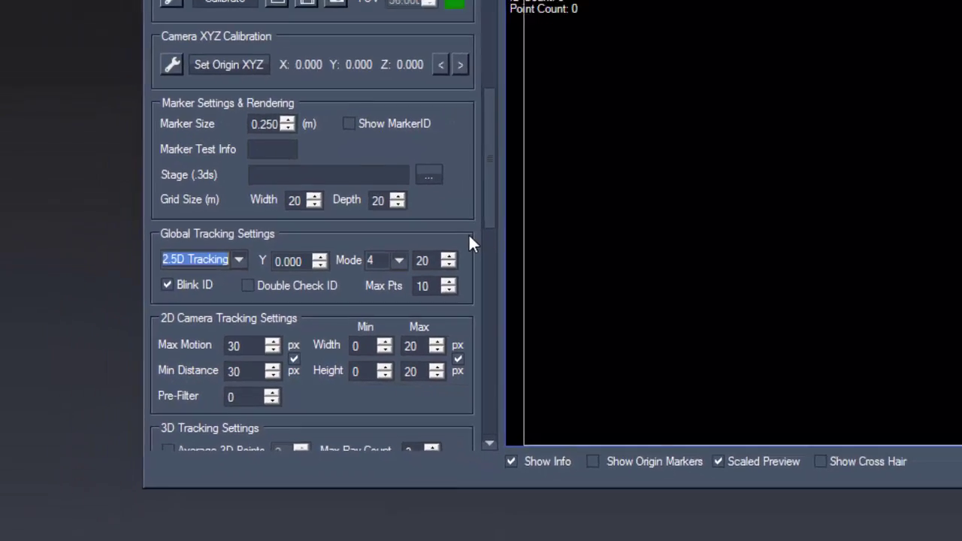
Review camera Cam-12299's settings, then return to Cam-12298 in the camera list.
{"action": "left_click_drag", "start_coordinate": [442, 250], "coordinate": [444, 151]}
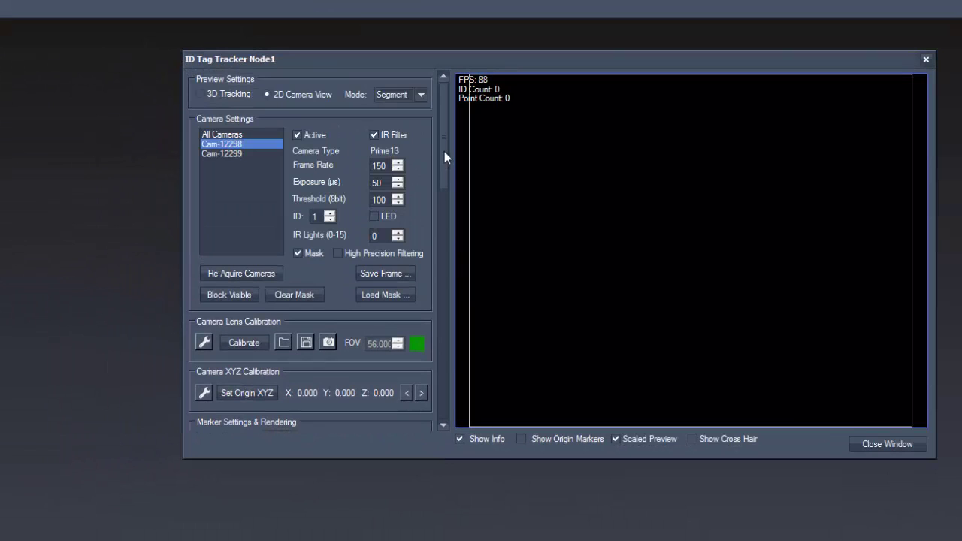
{"action": "left_click", "coordinate": [236, 153]}
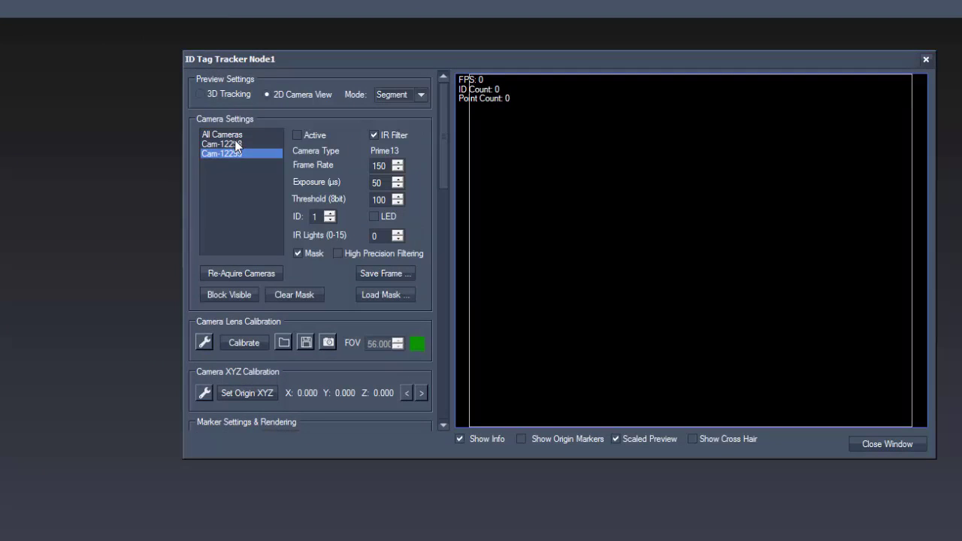
{"action": "left_click", "coordinate": [235, 143]}
{"action": "left_click", "coordinate": [236, 155]}
{"action": "left_click", "coordinate": [223, 144]}
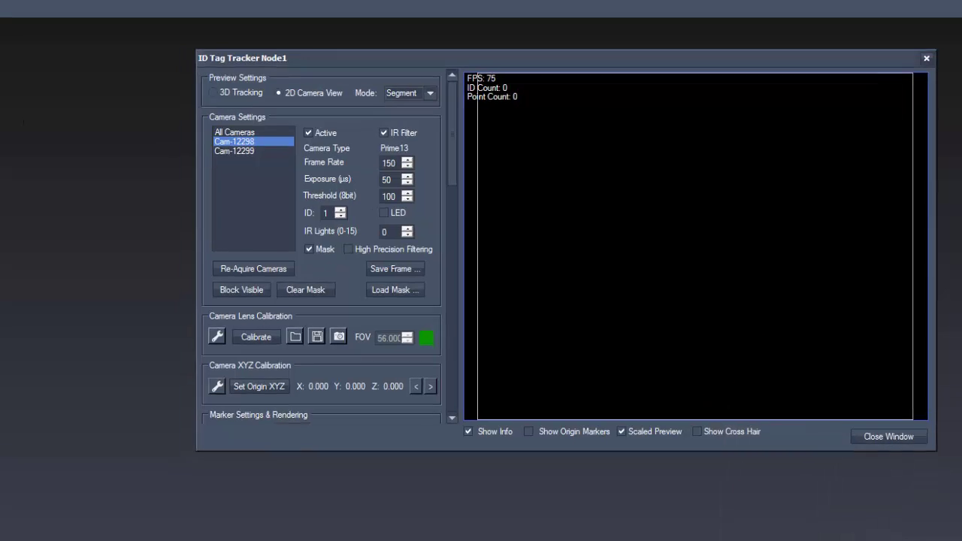
Open the Quad ID Tag configuration from the Connection Manager and set its mode to 4 IDs.
{"action": "left_click", "coordinate": [79, 6]}
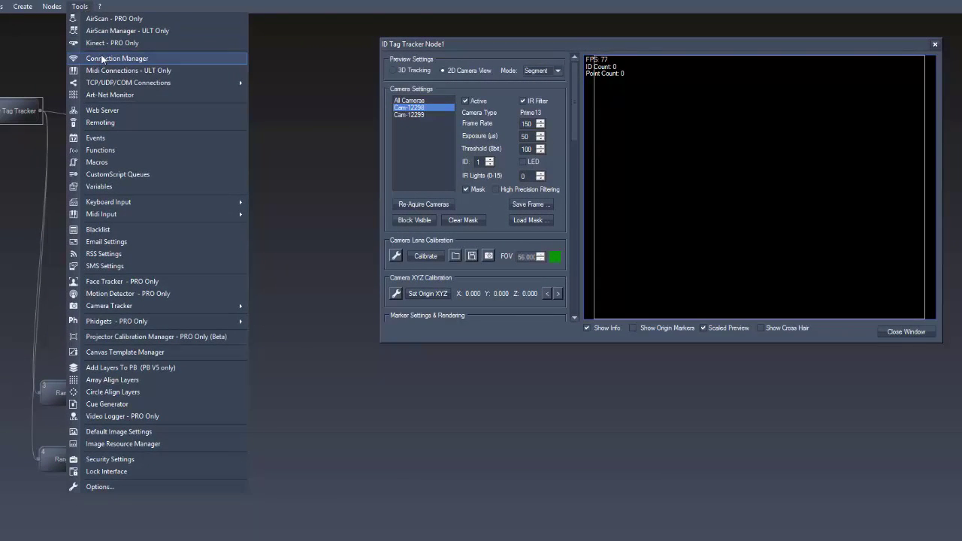
{"action": "left_click", "coordinate": [101, 56]}
{"action": "left_click_drag", "start_coordinate": [558, 233], "coordinate": [560, 344]}
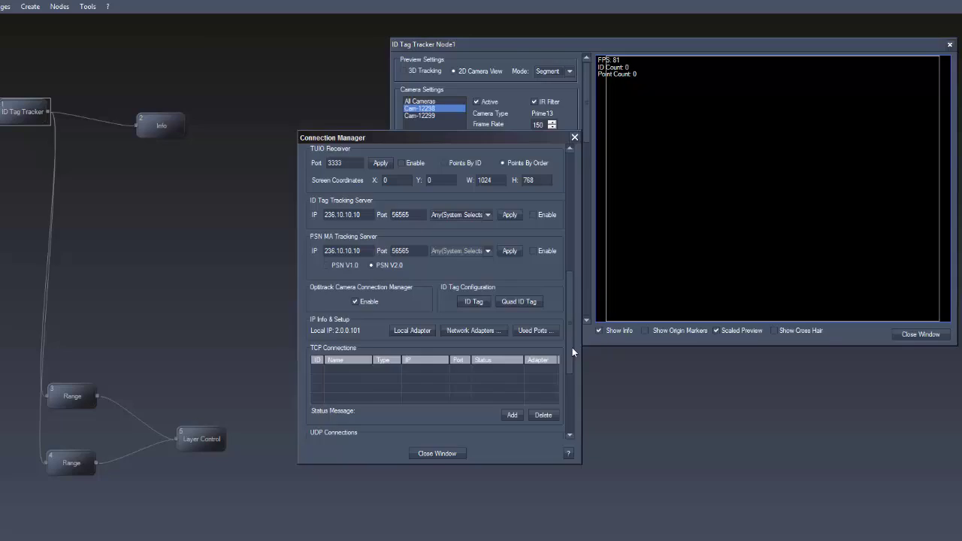
{"action": "left_click", "coordinate": [606, 319]}
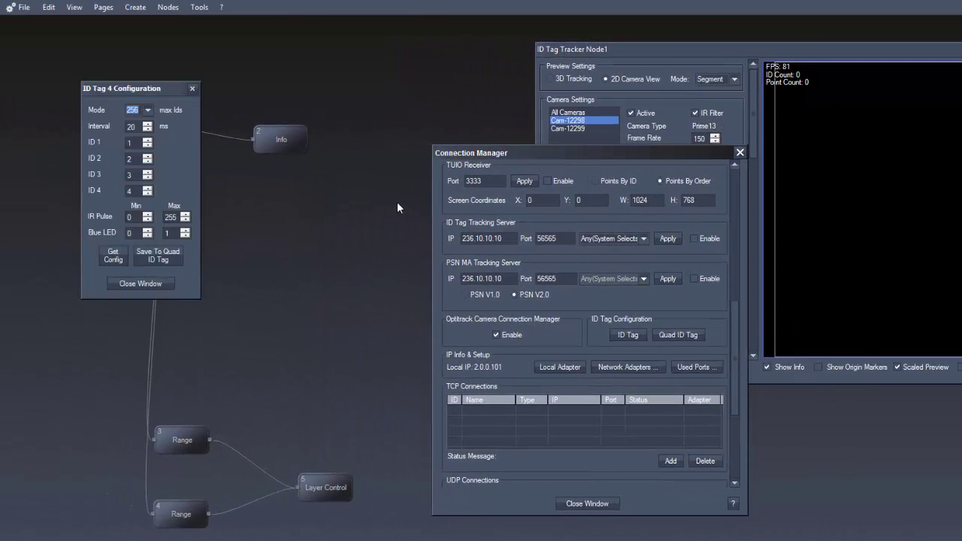
{"action": "left_click", "coordinate": [147, 110]}
{"action": "left_click", "coordinate": [138, 172]}
Set the 20 ms interval and IDs 1–4, save to the quad ID tag, and close both windows.
{"action": "left_click", "coordinate": [138, 126]}
{"action": "left_click", "coordinate": [138, 143]}
{"action": "left_click", "coordinate": [138, 158]}
{"action": "left_click", "coordinate": [138, 174]}
{"action": "left_click", "coordinate": [135, 191]}
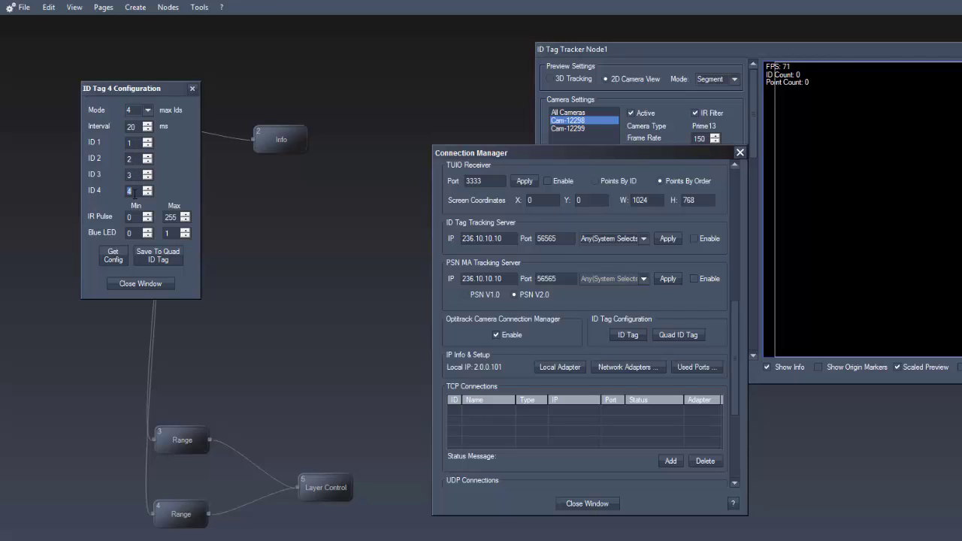
{"action": "left_click", "coordinate": [158, 259]}
{"action": "left_click", "coordinate": [150, 283]}
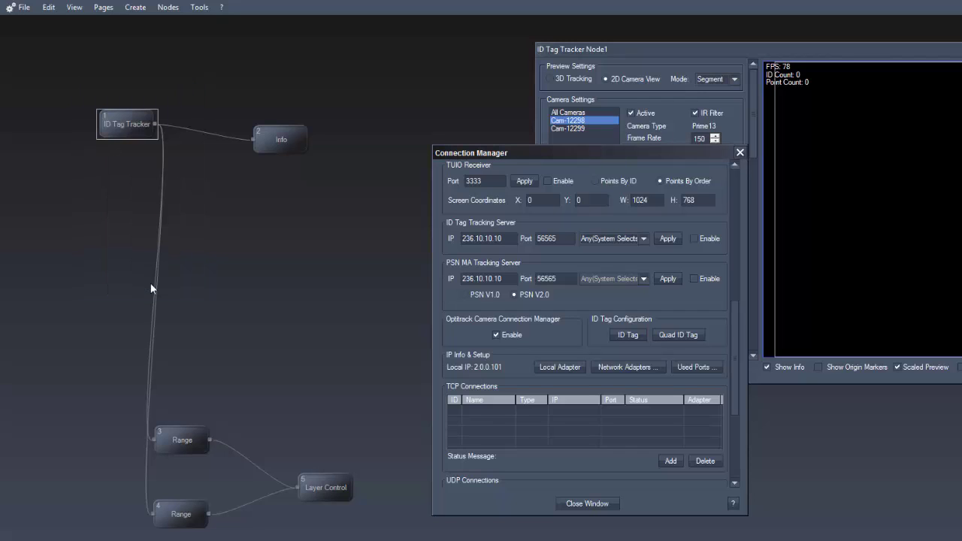
{"action": "left_click", "coordinate": [596, 504]}
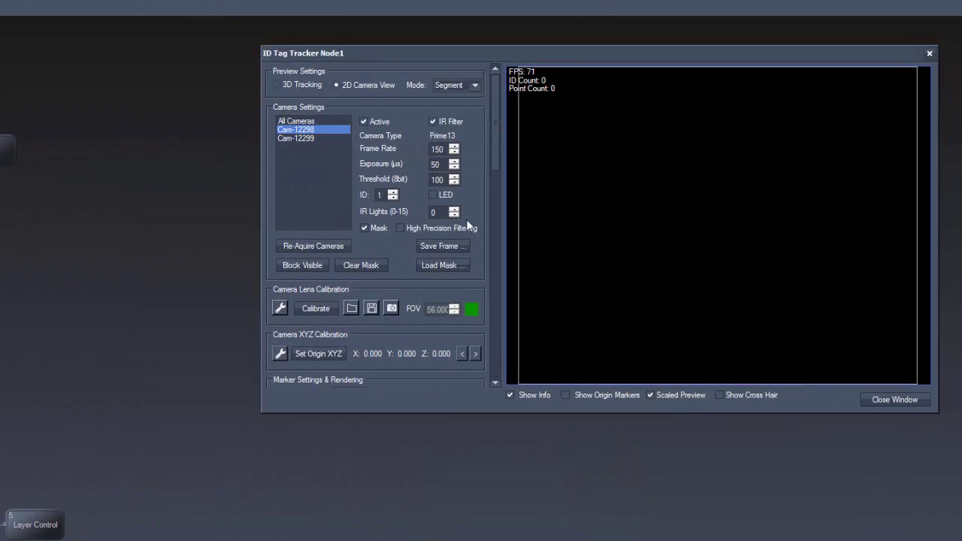
Set the preview to Tracking and add ID tags starting at ID 1 with a count of 4.
{"action": "left_click", "coordinate": [475, 85]}
{"action": "left_click", "coordinate": [467, 115]}
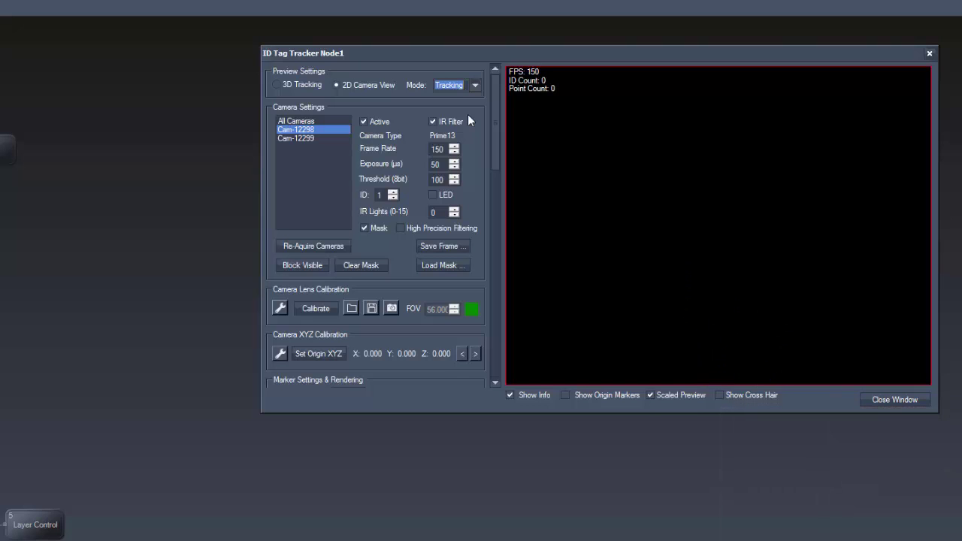
{"action": "left_click_drag", "start_coordinate": [490, 144], "coordinate": [508, 376]}
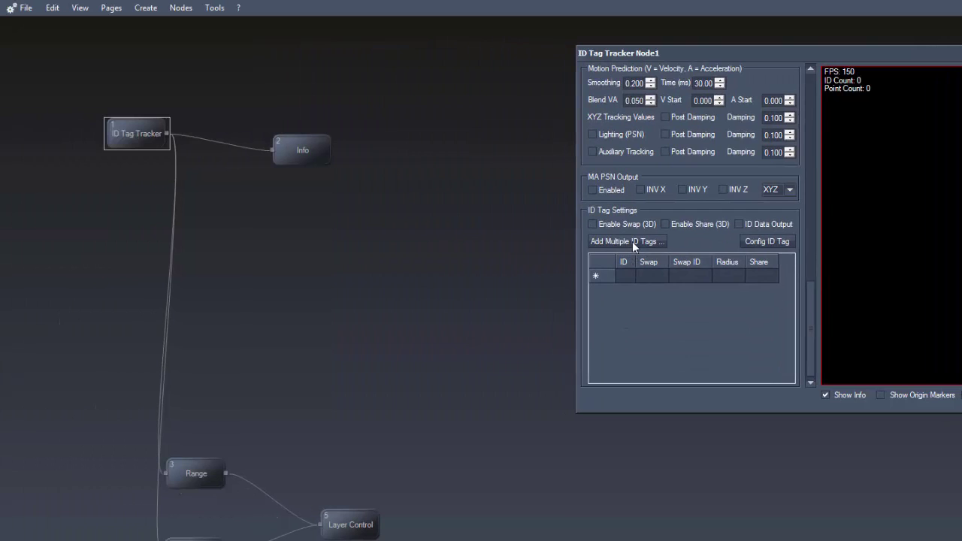
{"action": "left_click", "coordinate": [633, 241]}
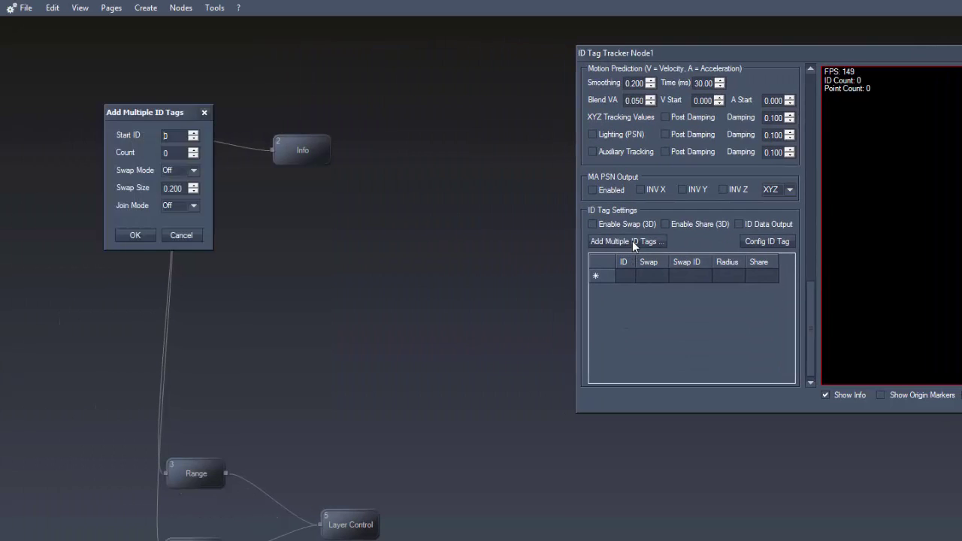
{"action": "left_click", "coordinate": [192, 137]}
{"action": "left_click", "coordinate": [194, 150]}
{"action": "left_click", "coordinate": [194, 151]}
{"action": "left_click", "coordinate": [194, 150]}
{"action": "left_click", "coordinate": [194, 151]}
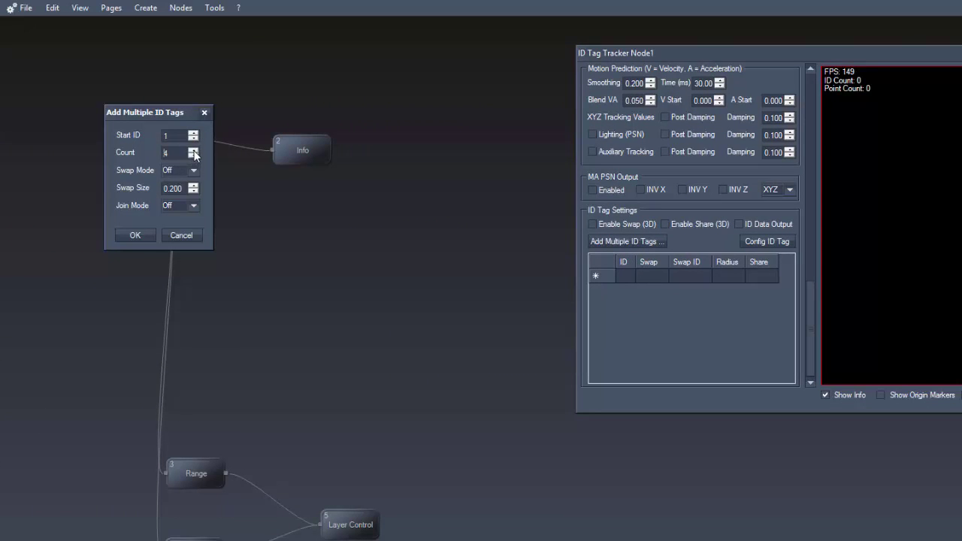
{"action": "left_click", "coordinate": [136, 235]}
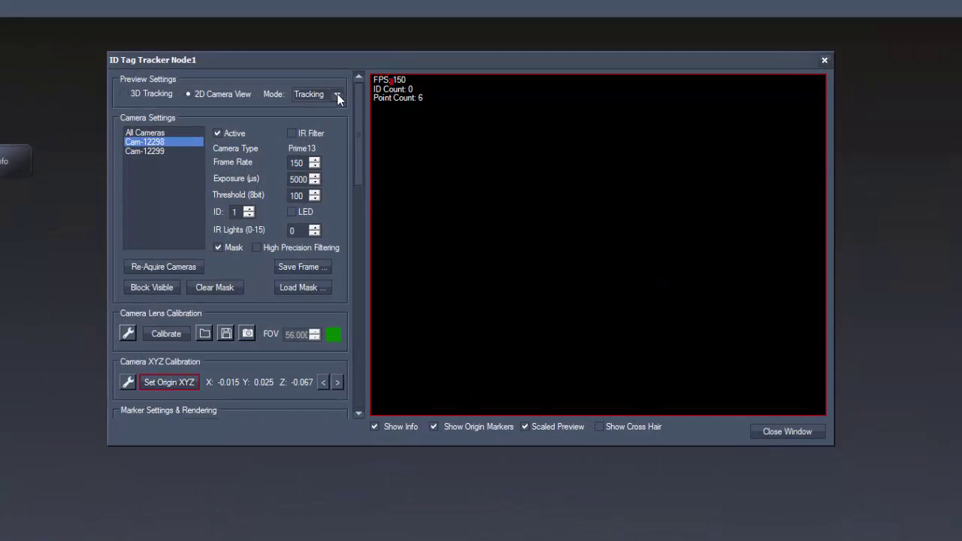
Show the grayscale preview and set exposure to 250 for All Cameras.
{"action": "left_click", "coordinate": [336, 95]}
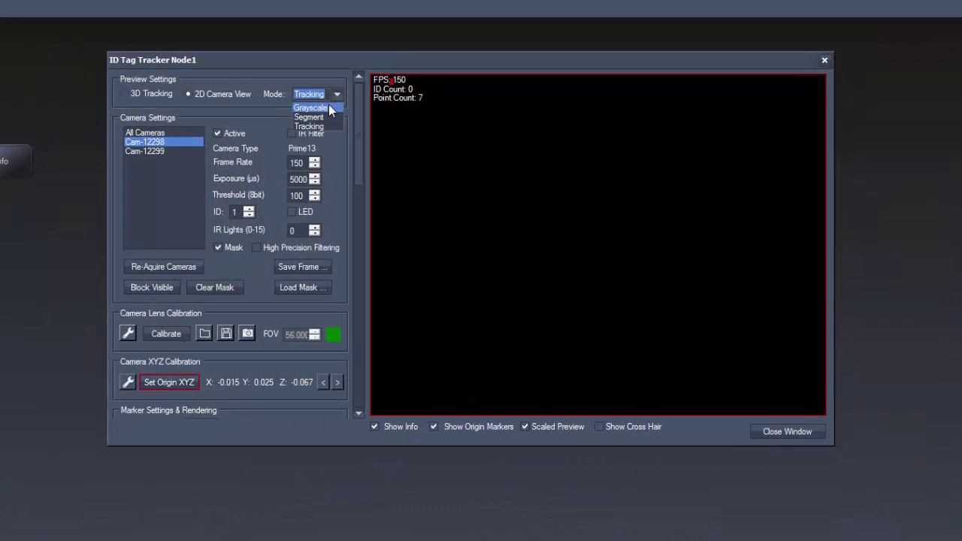
{"action": "left_click", "coordinate": [328, 107]}
{"action": "left_click", "coordinate": [154, 151]}
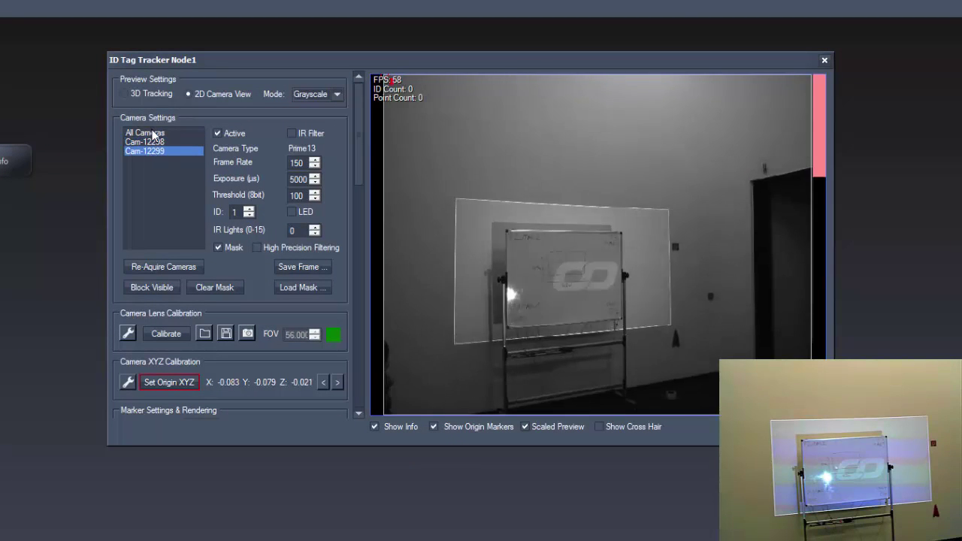
{"action": "left_click", "coordinate": [152, 133]}
{"action": "double_click", "coordinate": [299, 178]}
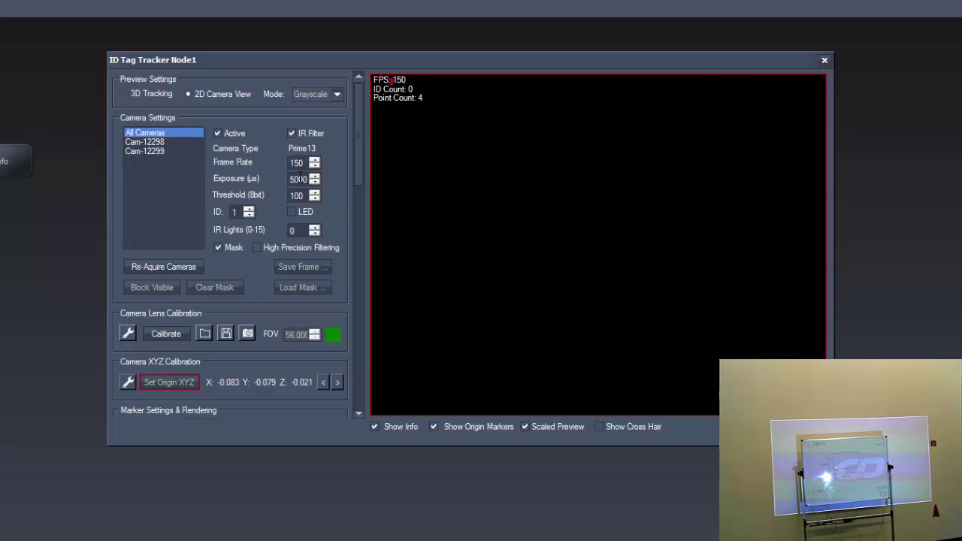
{"action": "type", "text": "250"}
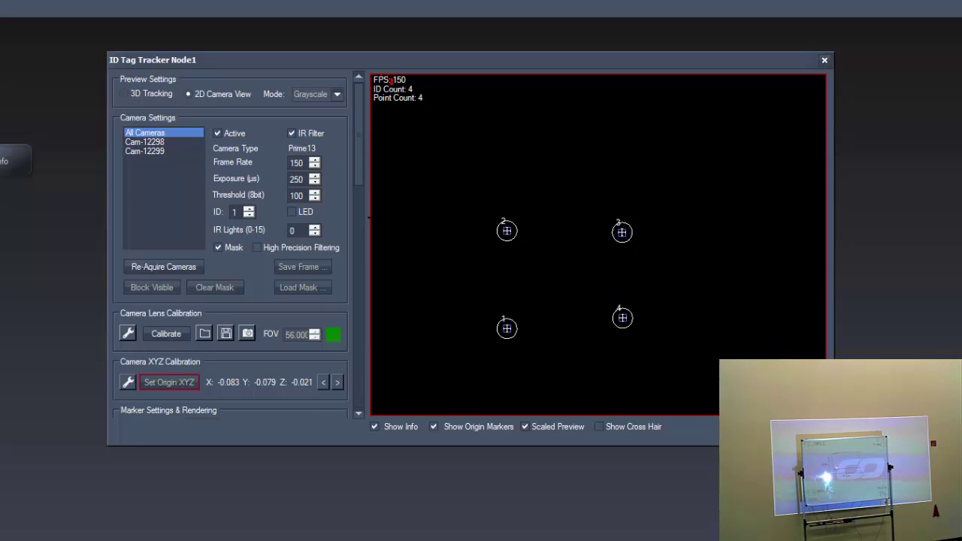
Check the tracked tags on Cam-12298 and Cam-12299, then reselect All Cameras.
{"action": "left_click", "coordinate": [142, 142]}
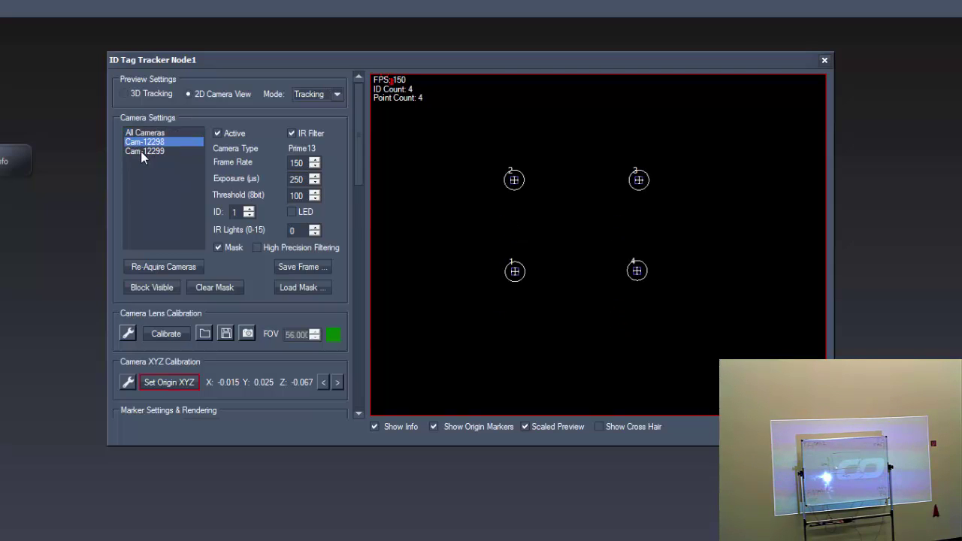
{"action": "left_click", "coordinate": [141, 150]}
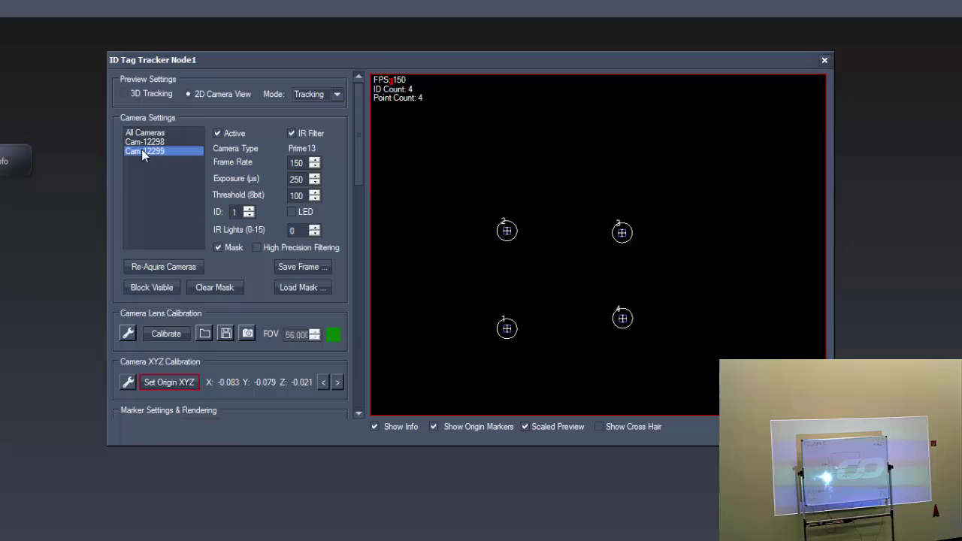
{"action": "left_click", "coordinate": [145, 133]}
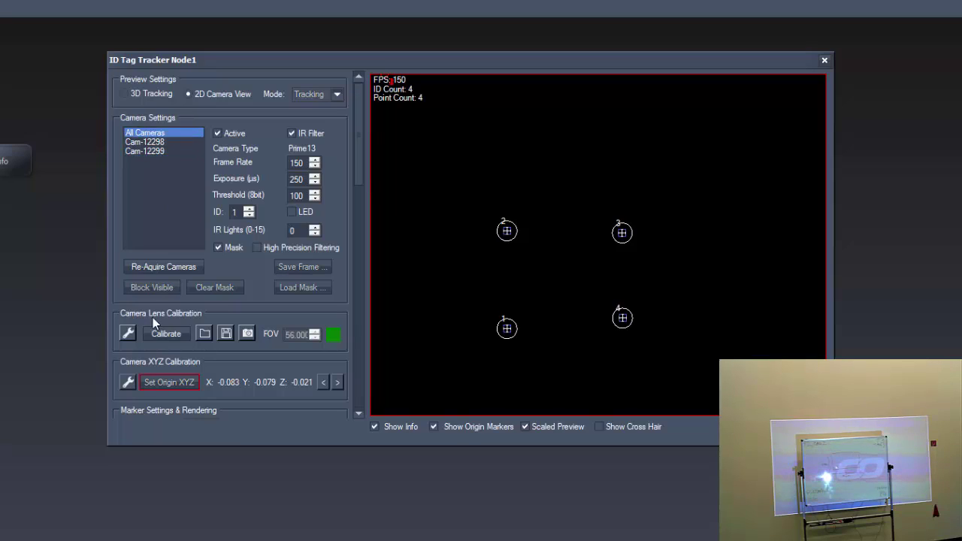
Open the XYZ origin calibration for all cameras and review the PT1 and PT2 coordinates.
{"action": "left_click", "coordinate": [128, 381]}
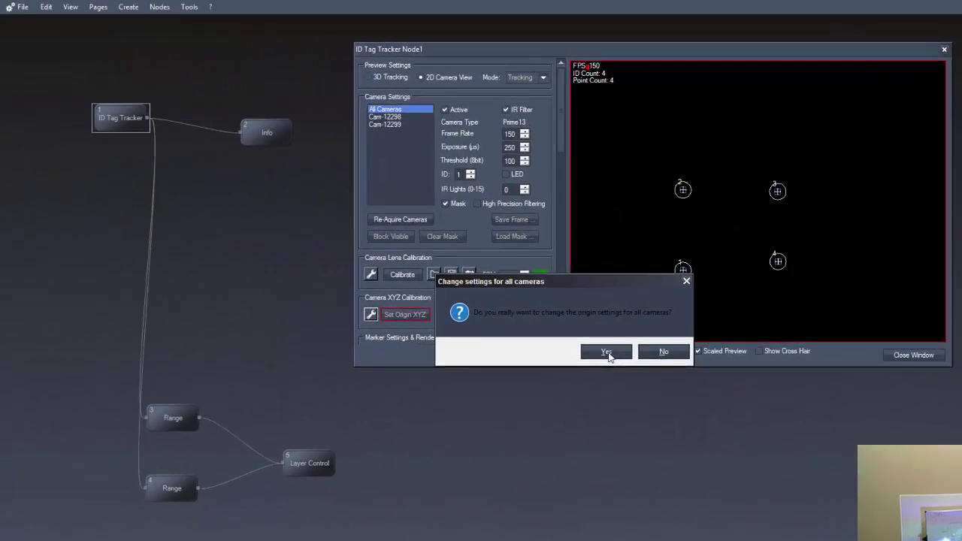
{"action": "left_click", "coordinate": [606, 352]}
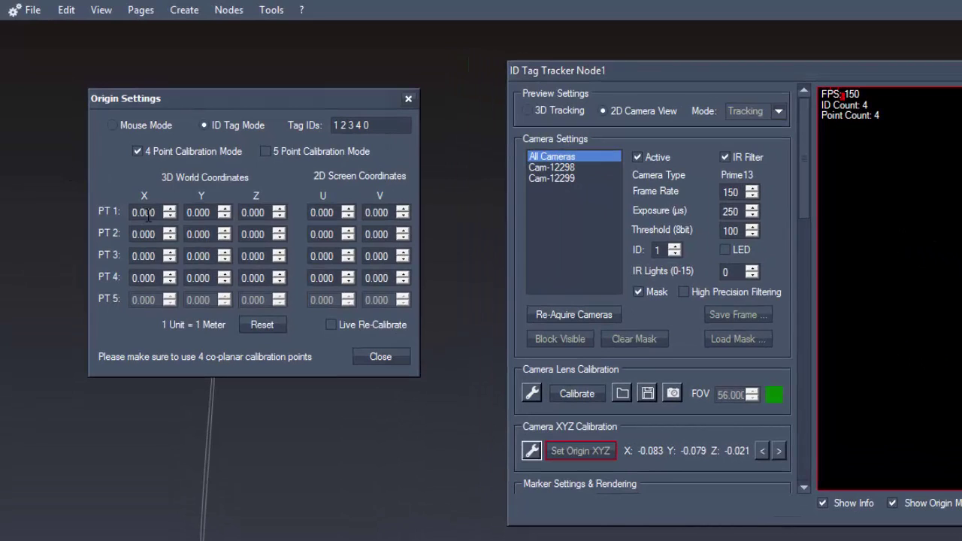
{"action": "left_click", "coordinate": [148, 216]}
{"action": "left_click", "coordinate": [197, 215]}
{"action": "left_click", "coordinate": [253, 213]}
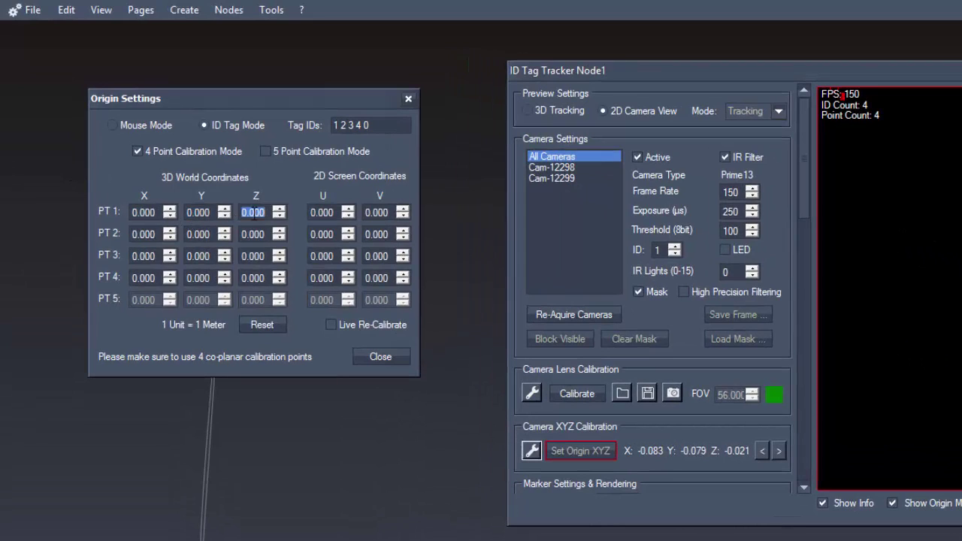
{"action": "left_click", "coordinate": [150, 234]}
Enter origin points PT2 Z 0.9, PT3 X 1.2 and Z 0.9, and PT4 X 1.2.
{"action": "left_click", "coordinate": [259, 238]}
{"action": "type", "text": "0.9"}
{"action": "left_click", "coordinate": [144, 256]}
{"action": "type", "text": "1.2"}
{"action": "key", "text": "Tab"}
{"action": "key", "text": "Tab"}
{"action": "type", "text": "0.9"}
{"action": "key", "text": "Tab"}
{"action": "type", "text": "1"}
{"action": "key", "text": "Tab"}
{"action": "key", "text": "Tab"}
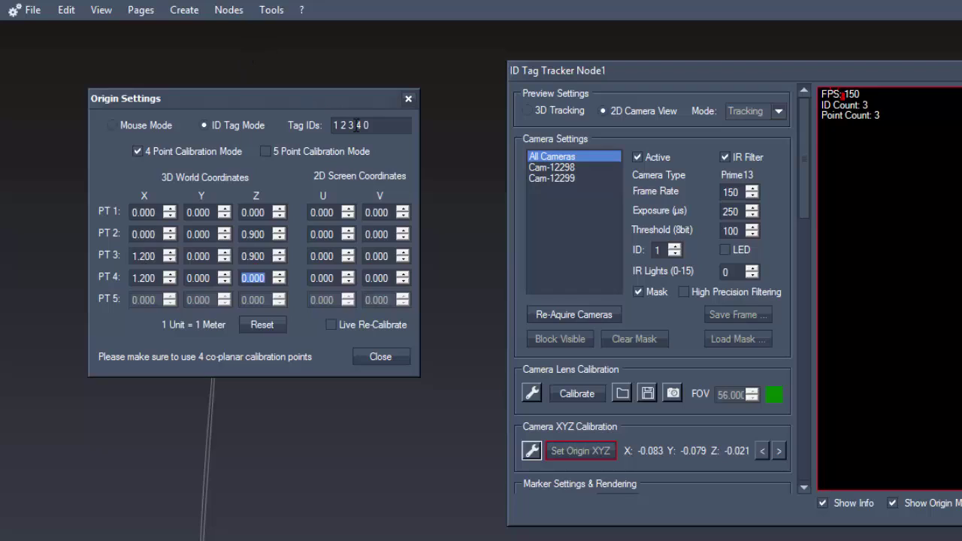
{"action": "left_click", "coordinate": [204, 125]}
{"action": "left_click_drag", "start_coordinate": [388, 128], "coordinate": [287, 125]}
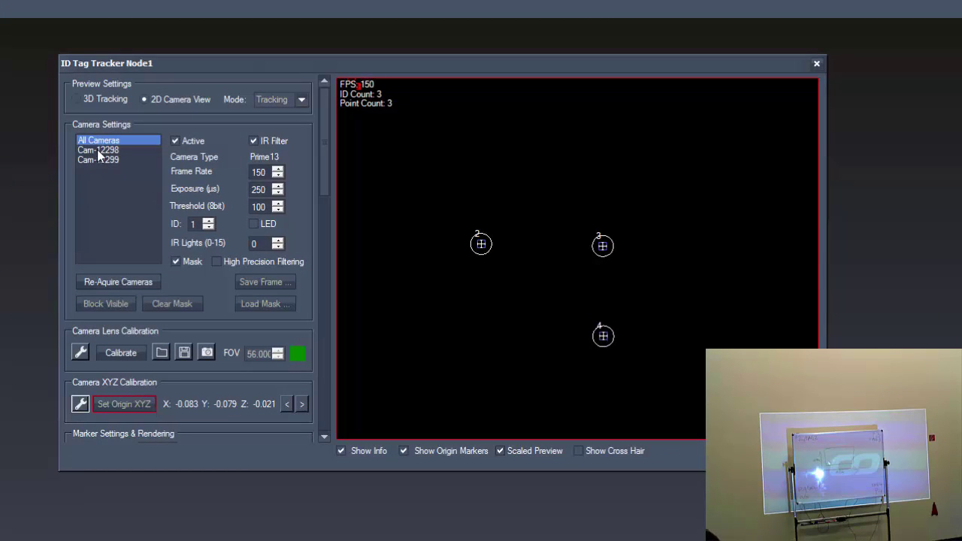
Set the origin XYZ for Cam-12298 and then for Cam-12299.
{"action": "left_click", "coordinate": [100, 151]}
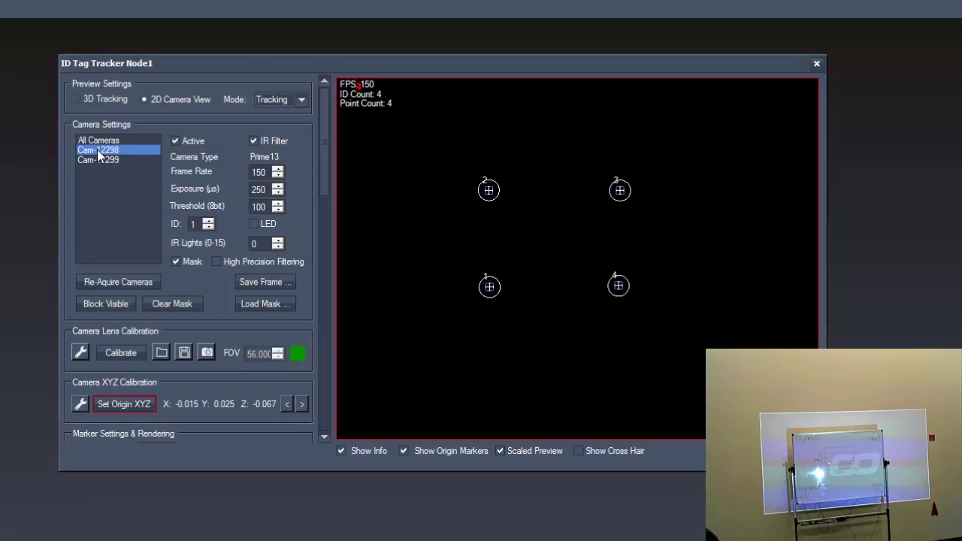
{"action": "left_click", "coordinate": [125, 407]}
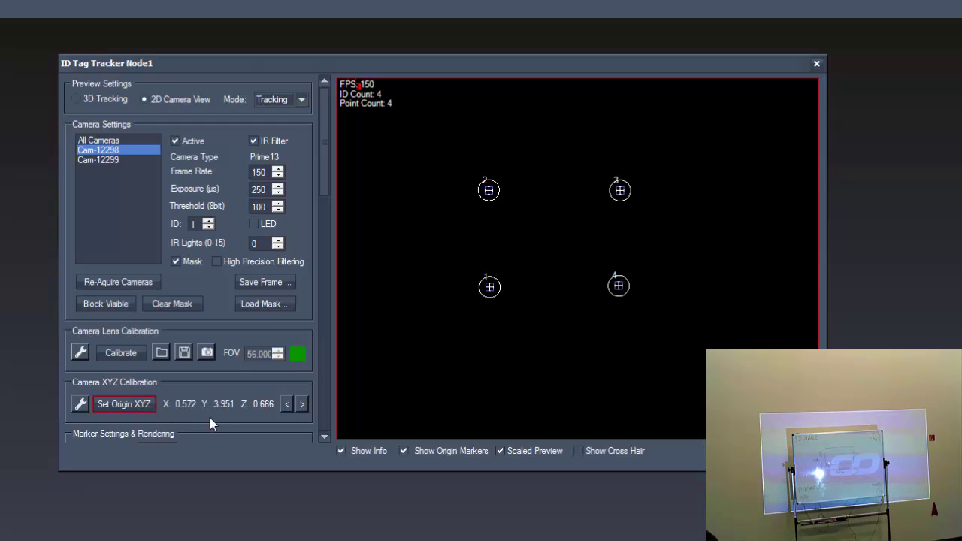
{"action": "left_click", "coordinate": [102, 159]}
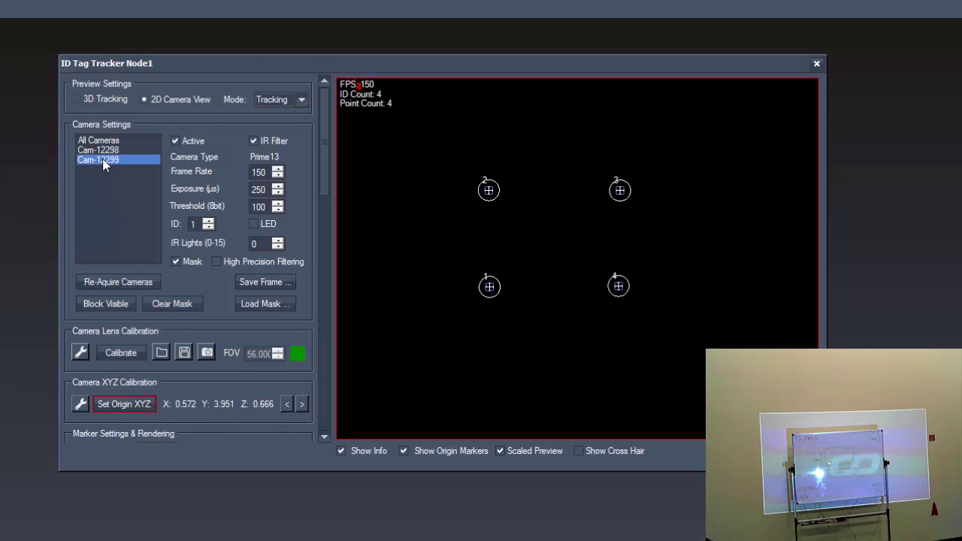
{"action": "left_click", "coordinate": [123, 407]}
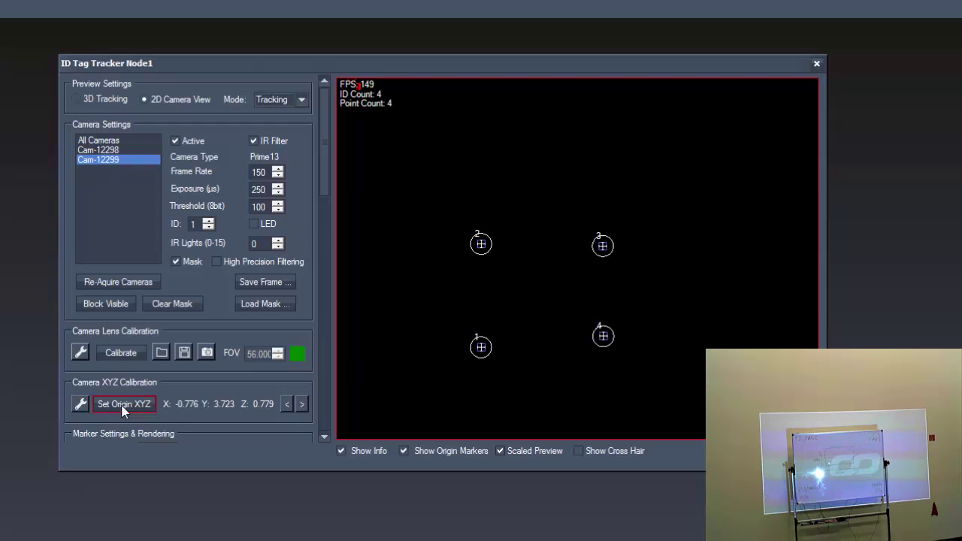
{"action": "left_click", "coordinate": [122, 408]}
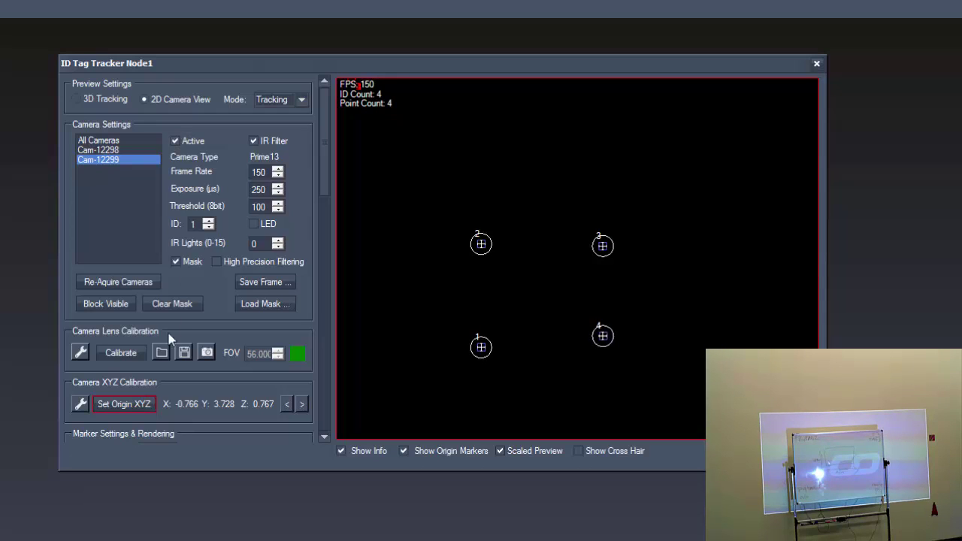
Review each camera's markers and origin, inspect them in 3D Tracking, then return to 2D Camera View.
{"action": "left_click", "coordinate": [94, 151]}
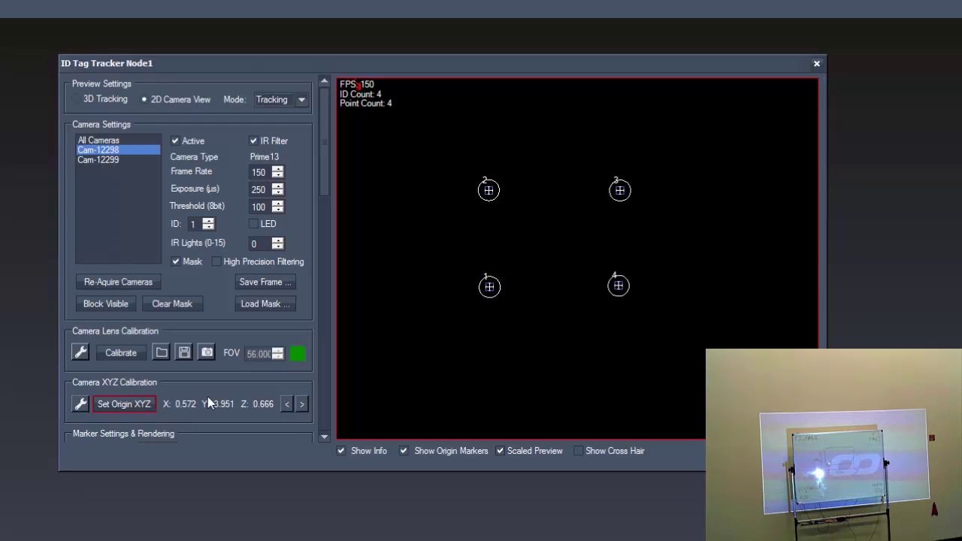
{"action": "left_click", "coordinate": [302, 405]}
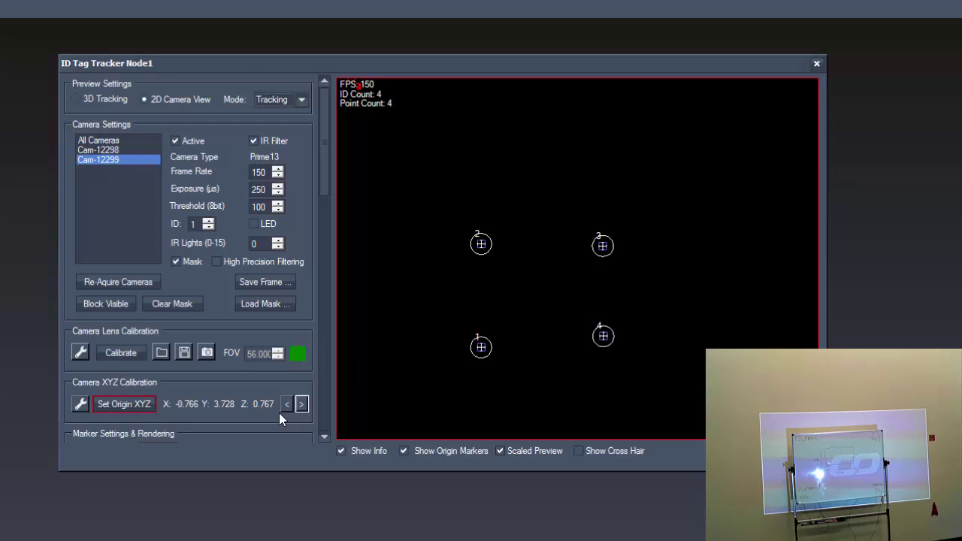
{"action": "left_click", "coordinate": [99, 101]}
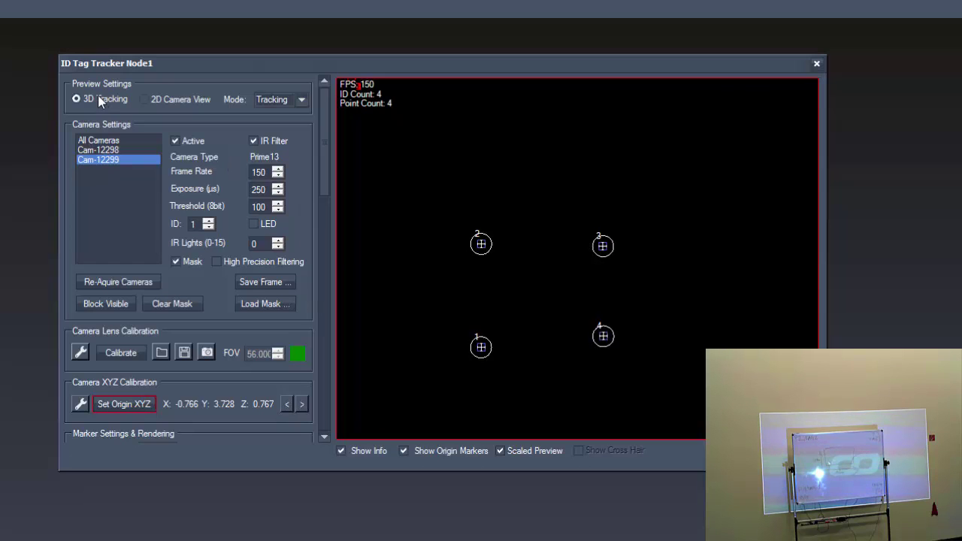
{"action": "scroll", "coordinate": [707, 297], "scroll_direction": "down", "scroll_amount": 3}
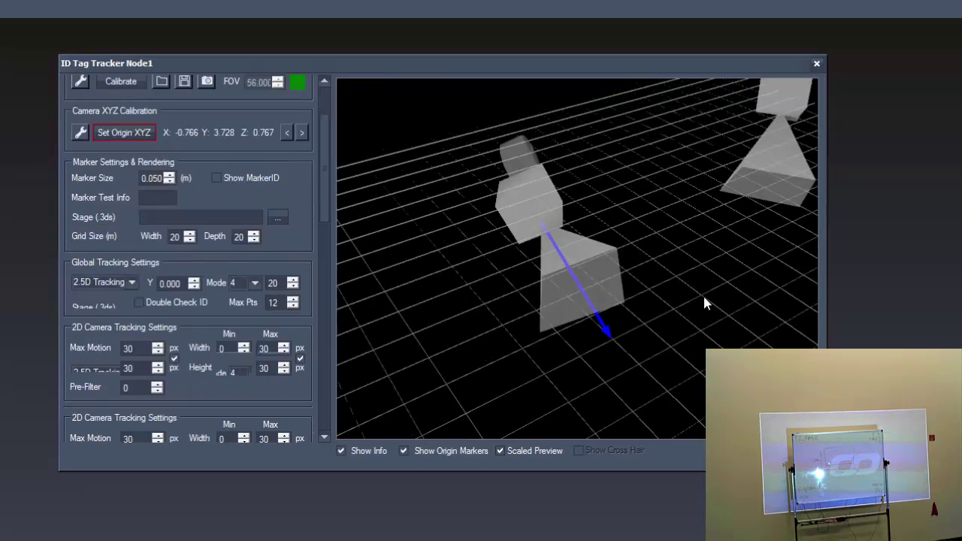
{"action": "scroll", "coordinate": [705, 303], "scroll_direction": "up", "scroll_amount": 3}
{"action": "scroll", "coordinate": [706, 303], "scroll_direction": "up", "scroll_amount": 5}
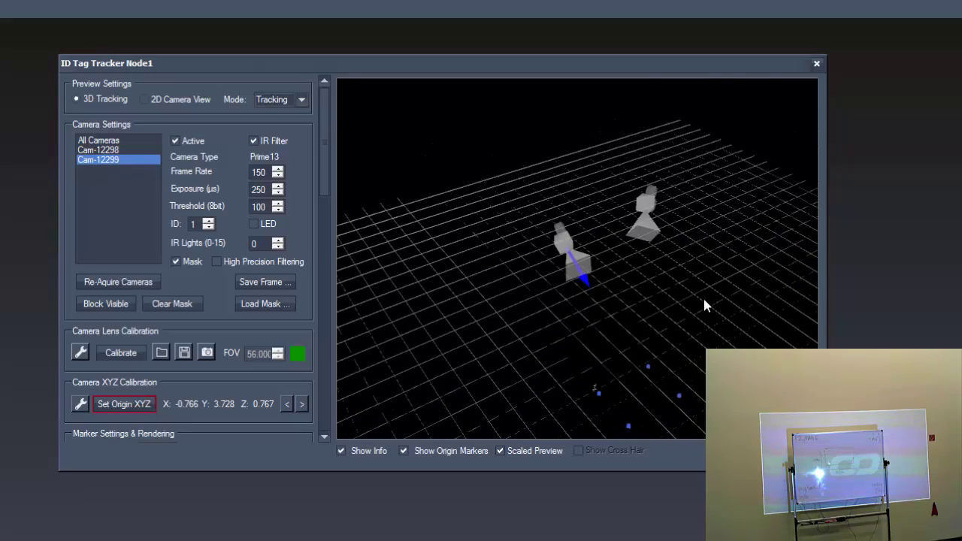
{"action": "left_click_drag", "start_coordinate": [706, 305], "coordinate": [664, 291]}
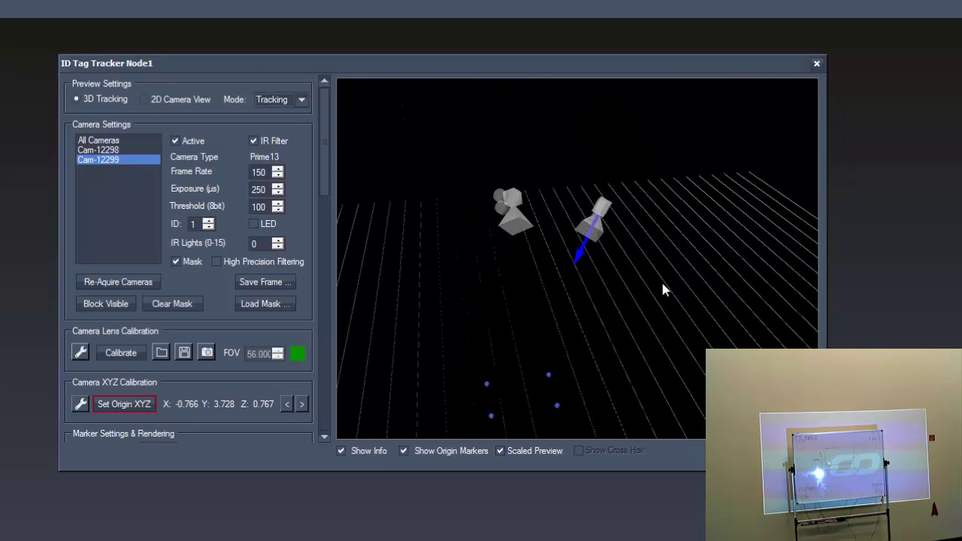
{"action": "left_click", "coordinate": [145, 100]}
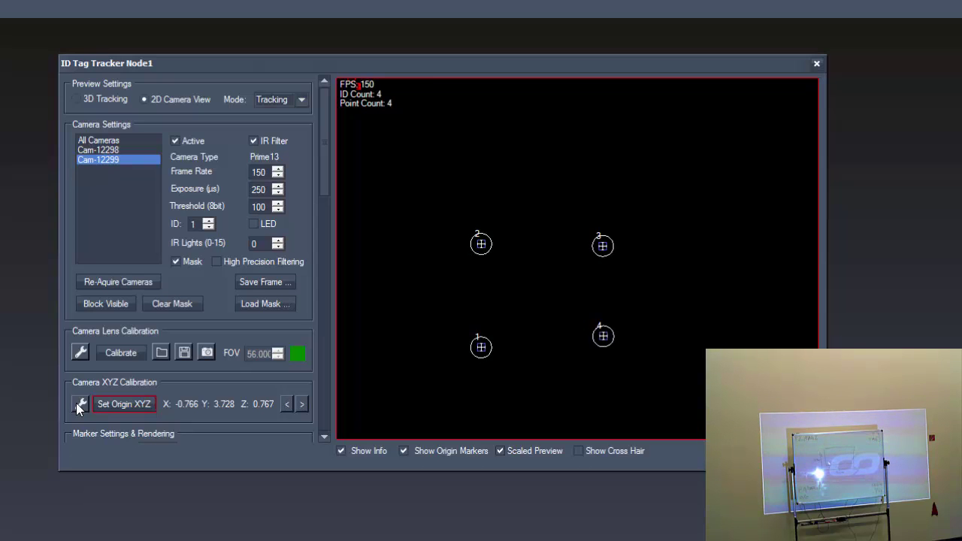
For All Cameras, confirm the XYZ calibration change, choose Mouse Mode, and close Origin Settings.
{"action": "left_click", "coordinate": [89, 141]}
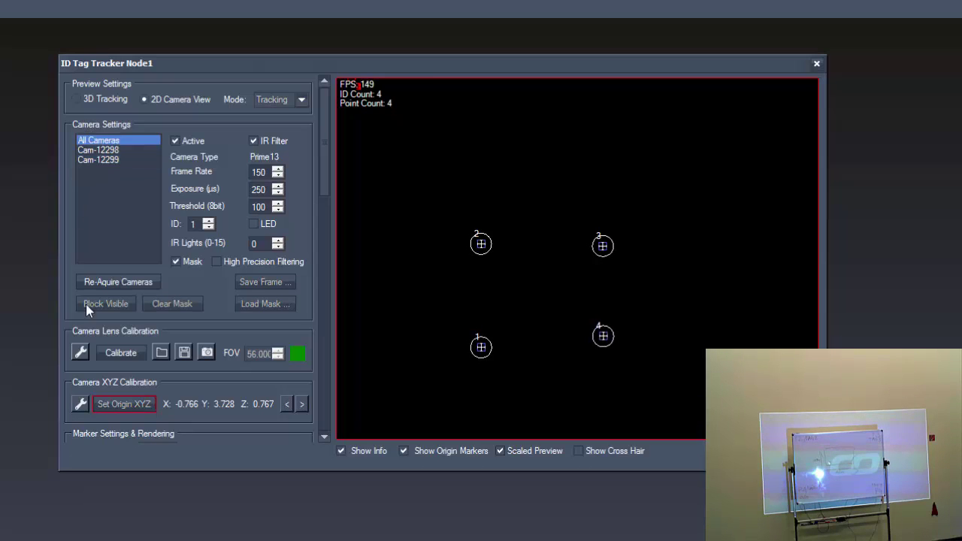
{"action": "left_click", "coordinate": [81, 405]}
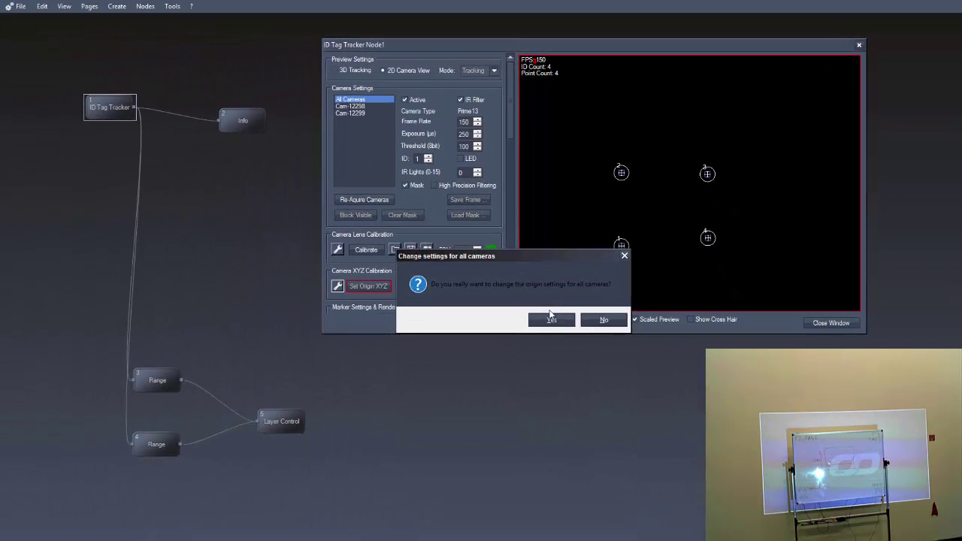
{"action": "left_click", "coordinate": [552, 320]}
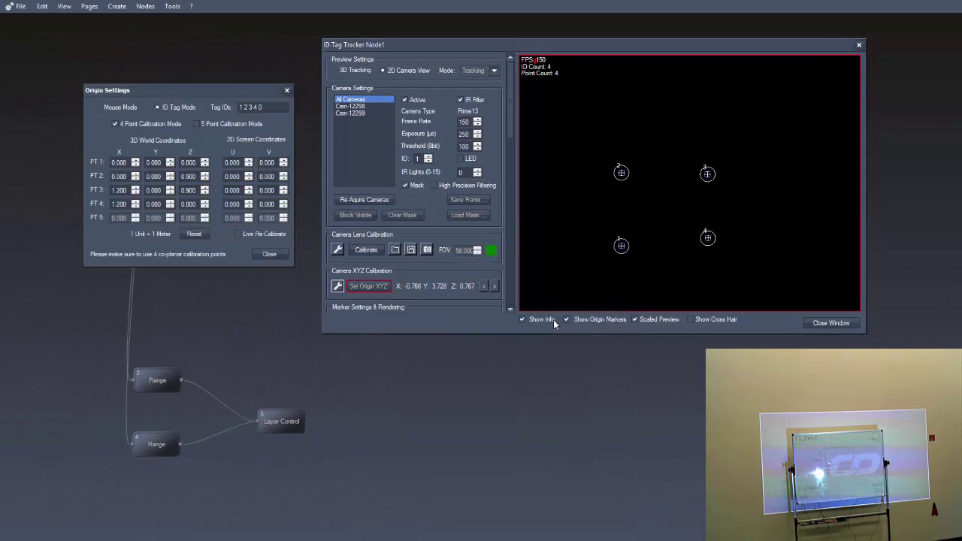
{"action": "left_click", "coordinate": [99, 108]}
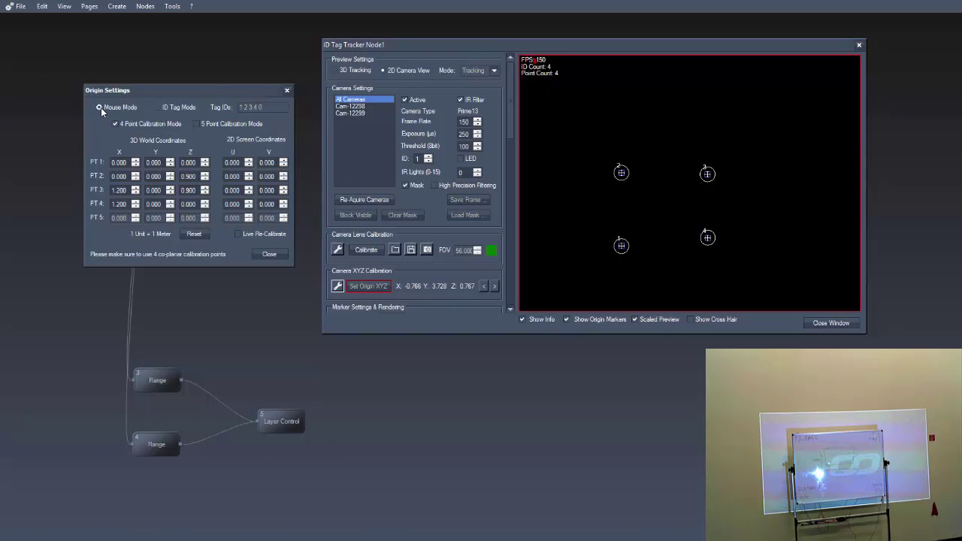
{"action": "left_click", "coordinate": [269, 254]}
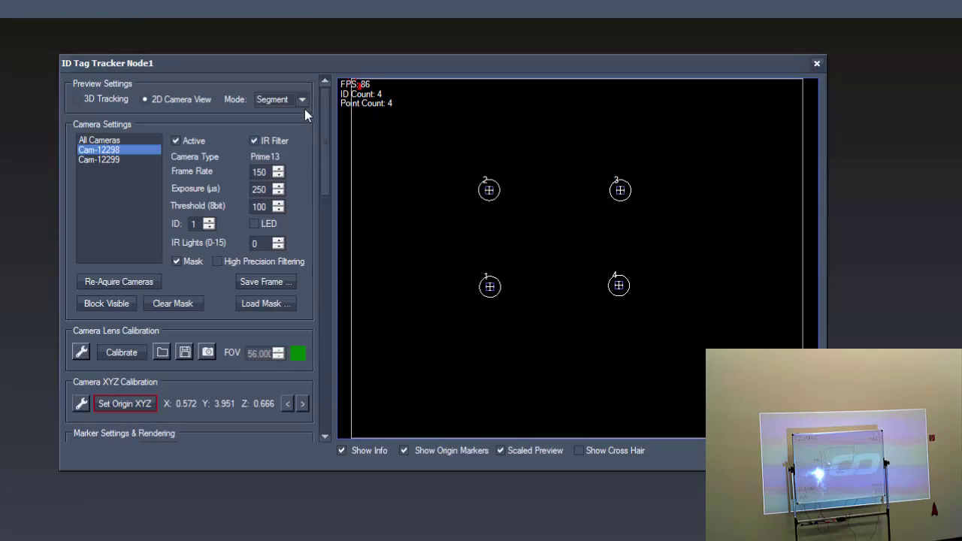
Switch the preview to Grayscale and set All Cameras' exposure to 5000.
{"action": "left_click", "coordinate": [494, 72]}
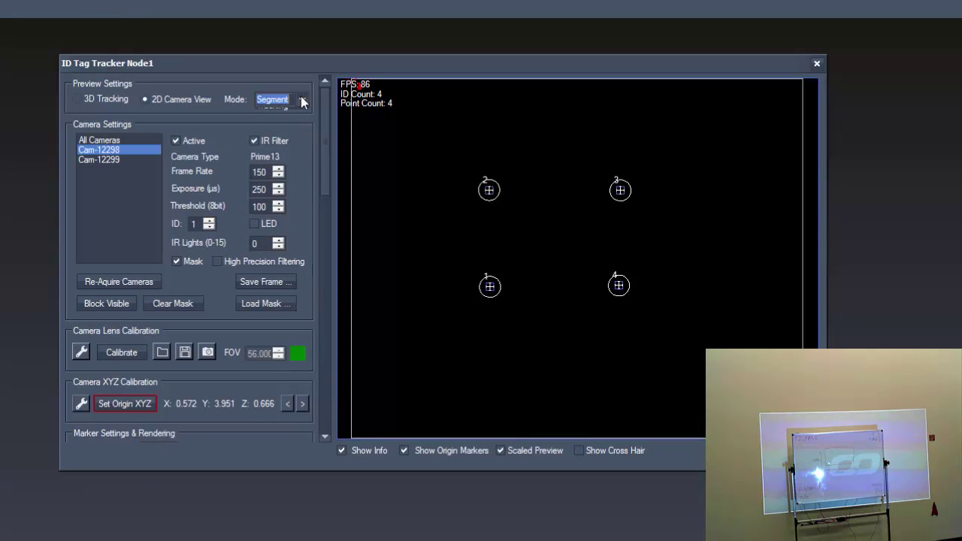
{"action": "left_click", "coordinate": [297, 113]}
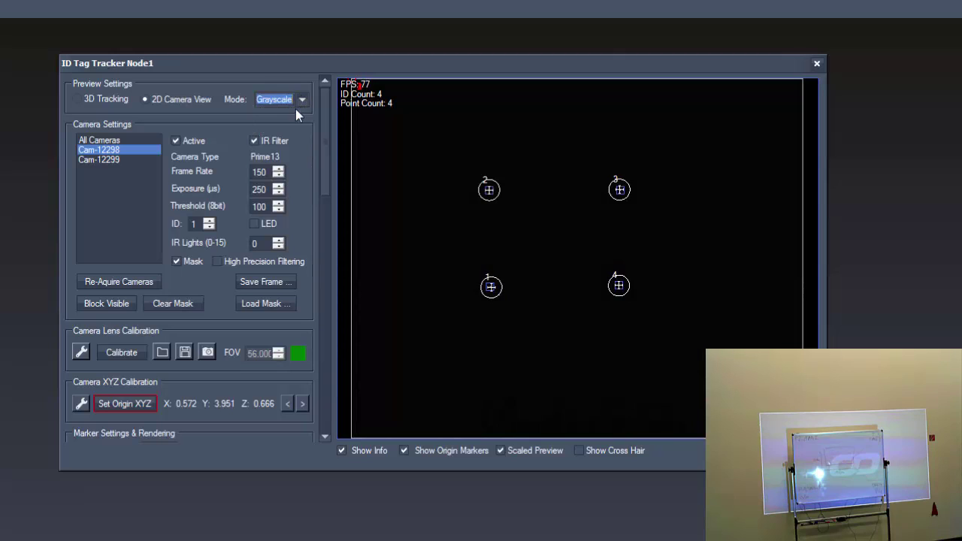
{"action": "left_click", "coordinate": [91, 144]}
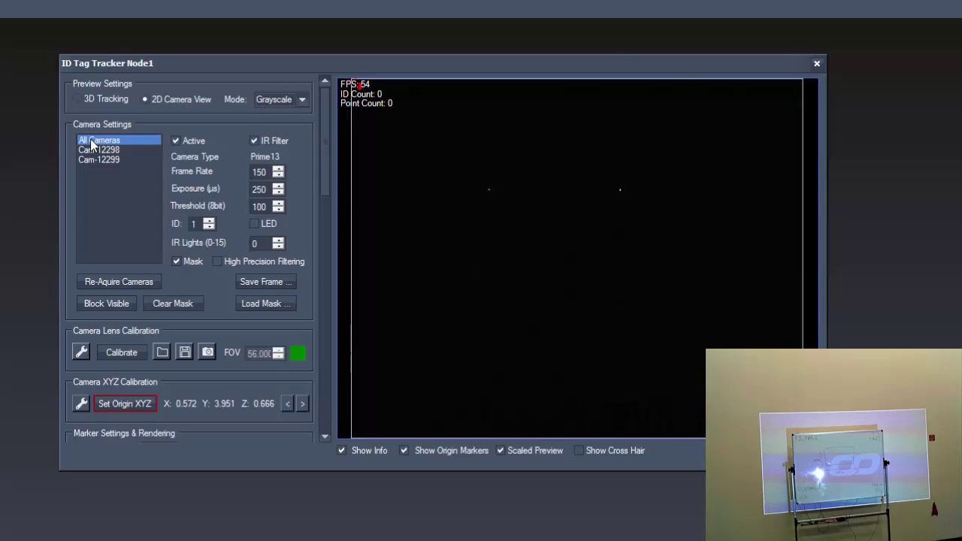
{"action": "double_click", "coordinate": [258, 189]}
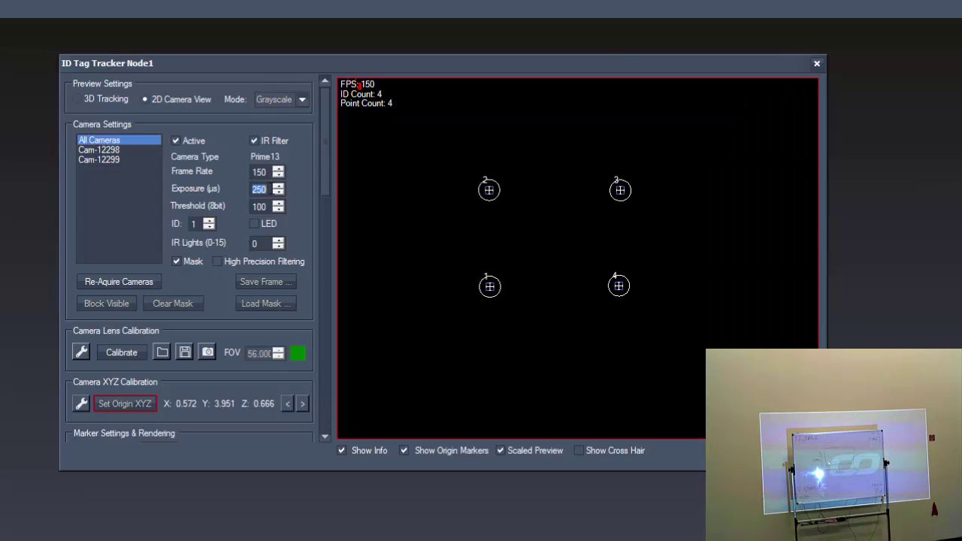
{"action": "type", "text": "5000"}
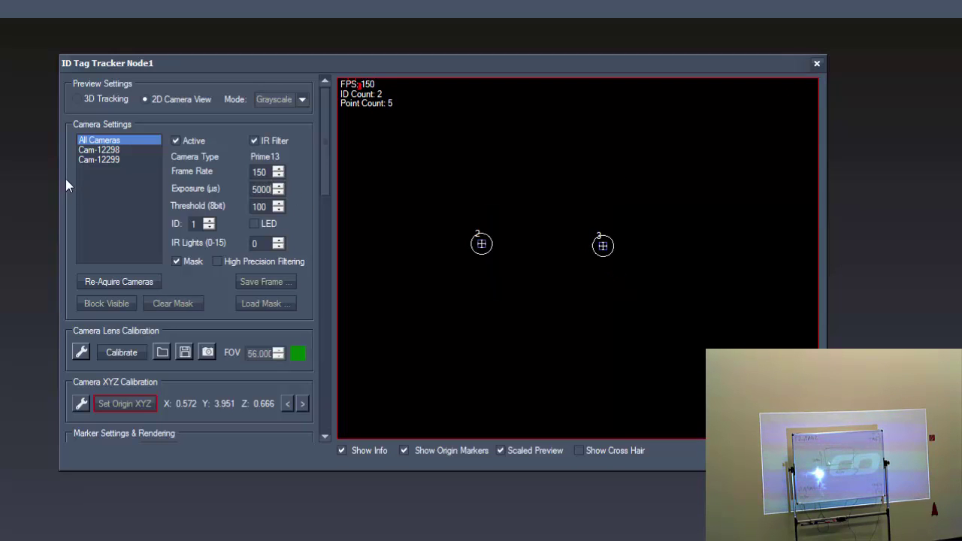
On Cam-12298, turn off the IR filter and show the Grayscale preview.
{"action": "left_click", "coordinate": [95, 151]}
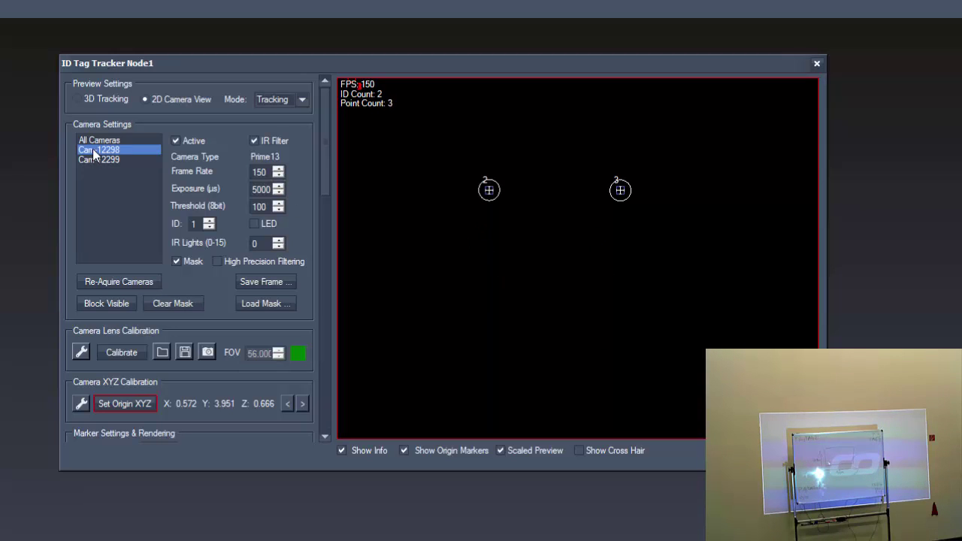
{"action": "left_click", "coordinate": [255, 140]}
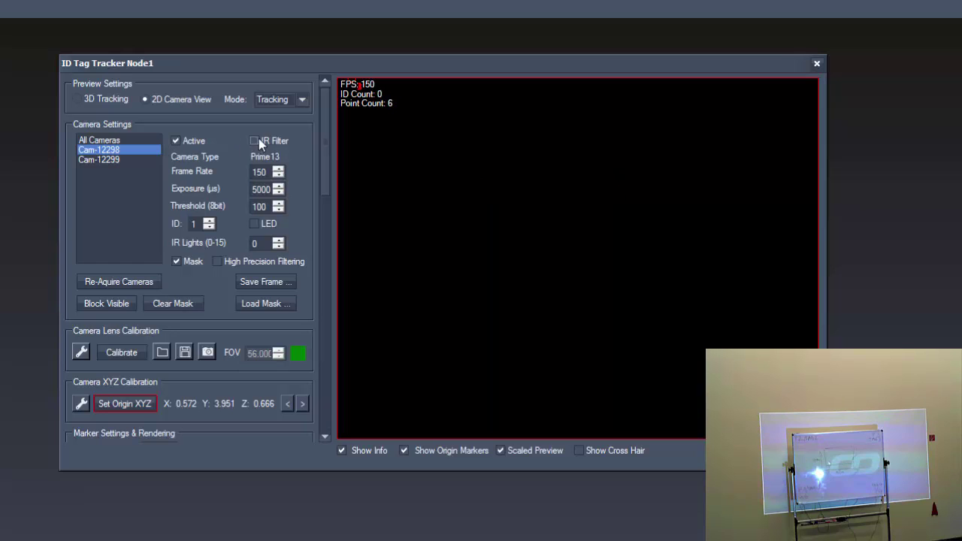
{"action": "left_click", "coordinate": [301, 100]}
{"action": "left_click", "coordinate": [289, 112]}
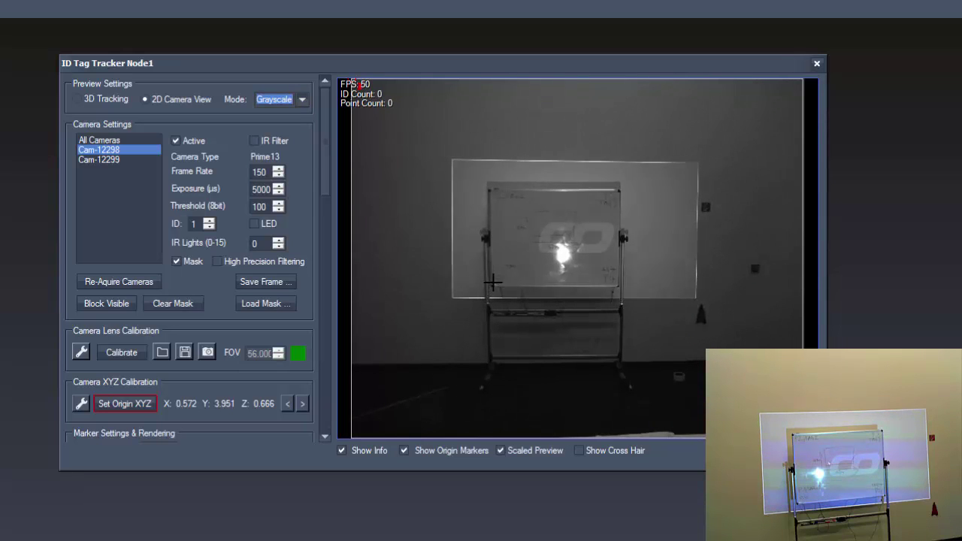
Start Set Origin XYZ on Cam-12298 and mark the whiteboard's top-right and lower-right corners as points 3 and 4.
{"action": "left_click", "coordinate": [494, 280]}
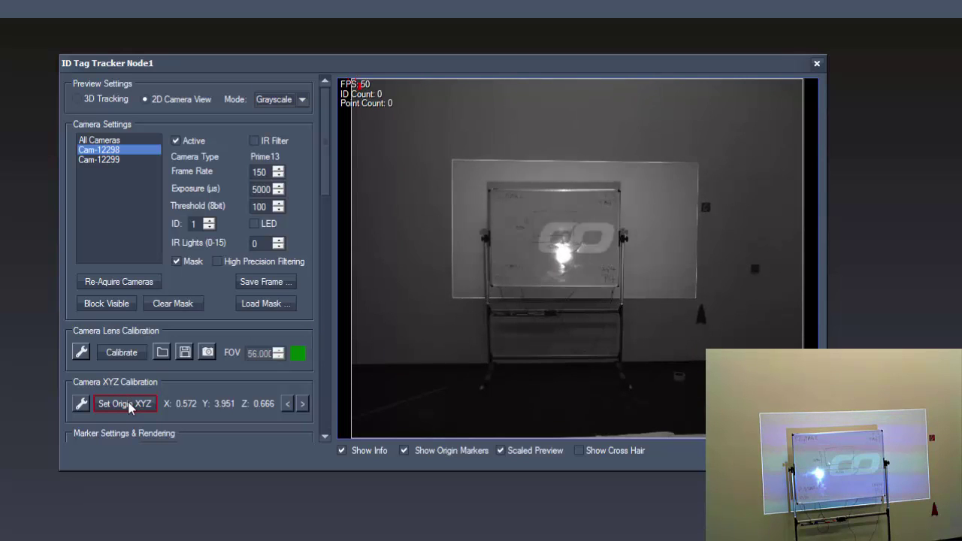
{"action": "left_click", "coordinate": [128, 404]}
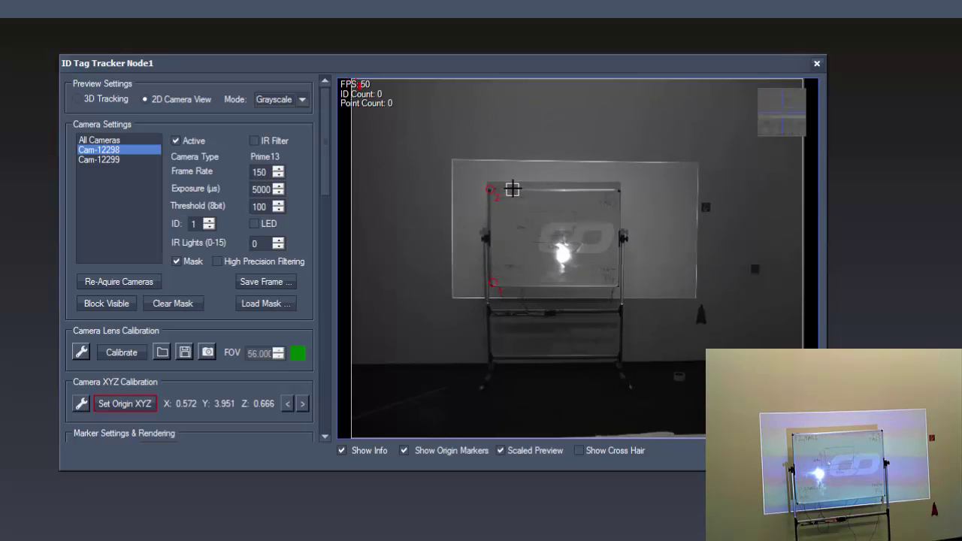
{"action": "left_click", "coordinate": [619, 189]}
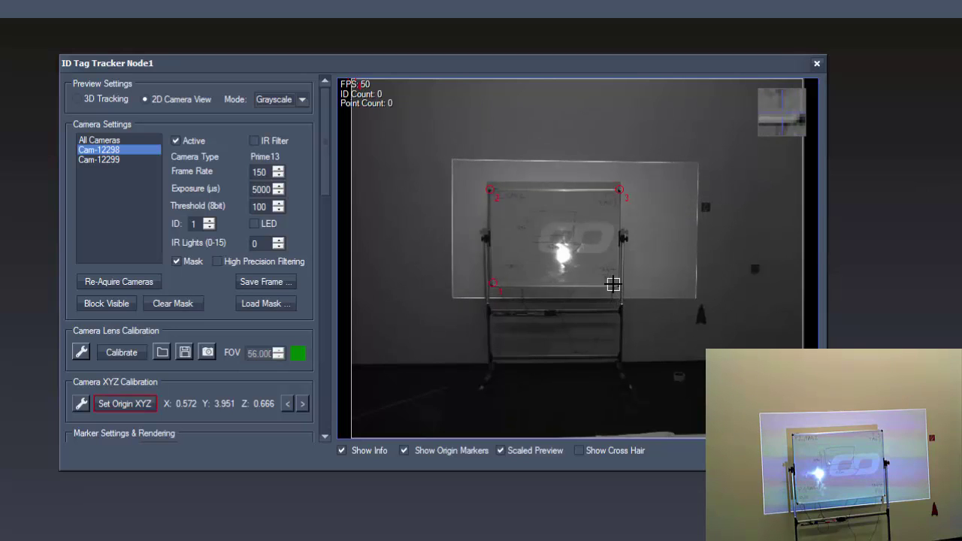
{"action": "left_click", "coordinate": [617, 285]}
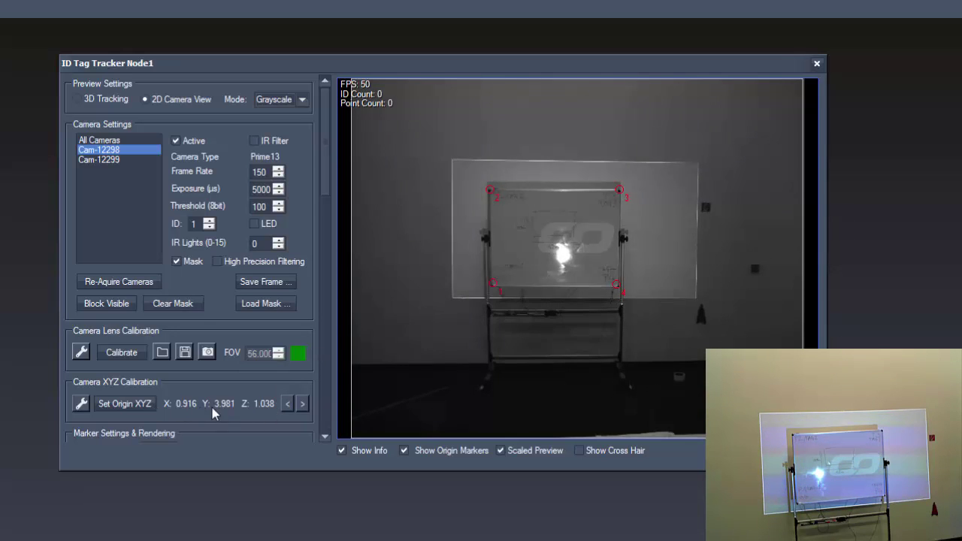
On Cam-12299, turn off the IR filter and mark the whiteboard's top-left, top-right and bottom-right corners as points 2–4.
{"action": "left_click", "coordinate": [97, 160]}
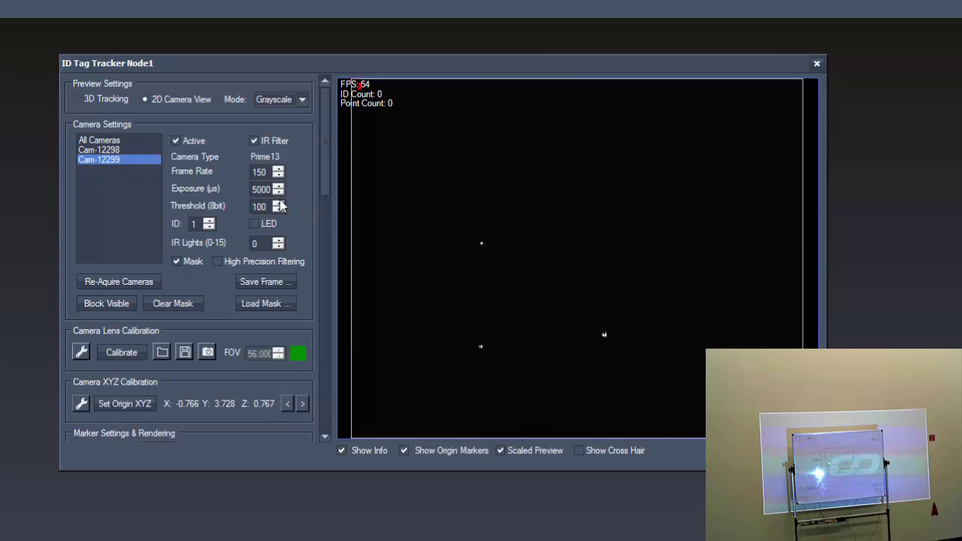
{"action": "left_click", "coordinate": [278, 140]}
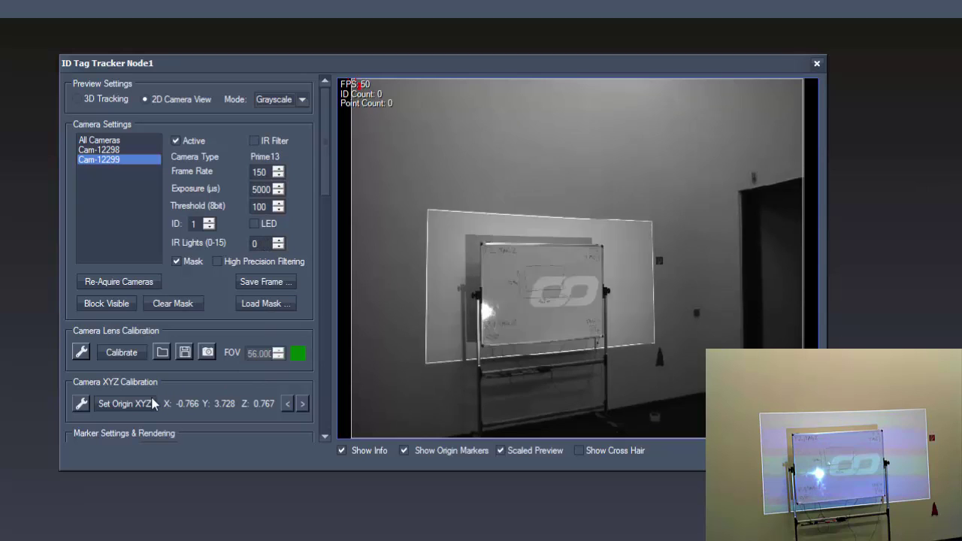
{"action": "left_click", "coordinate": [126, 405]}
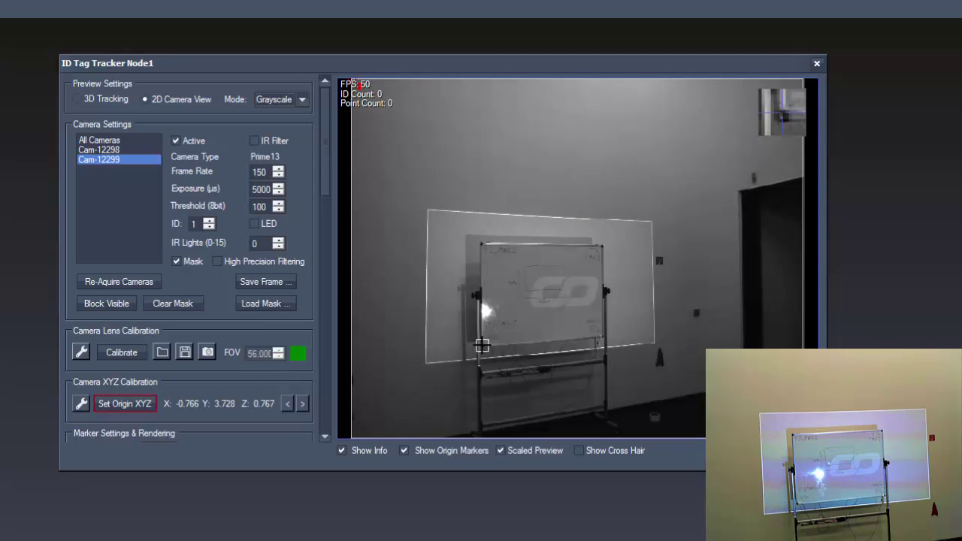
{"action": "left_click", "coordinate": [484, 246]}
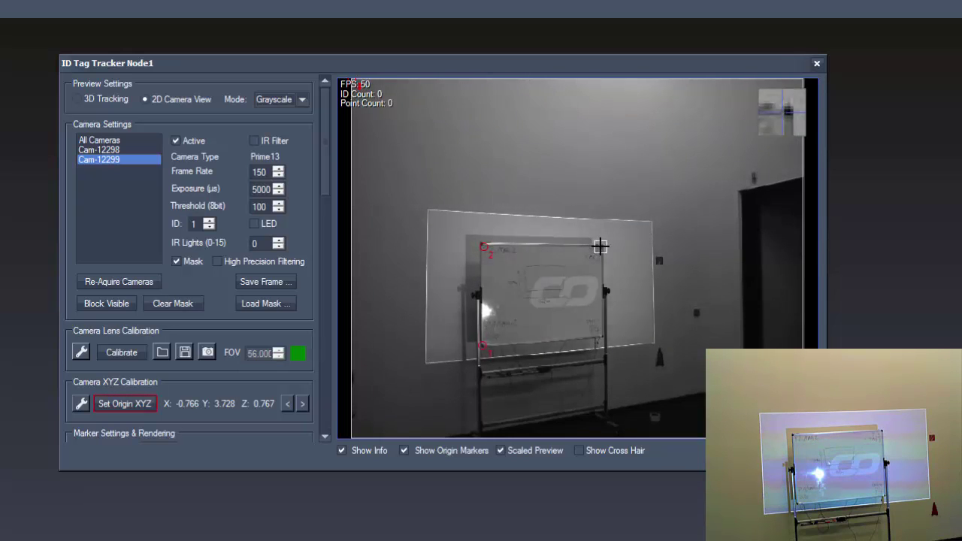
{"action": "left_click", "coordinate": [601, 246]}
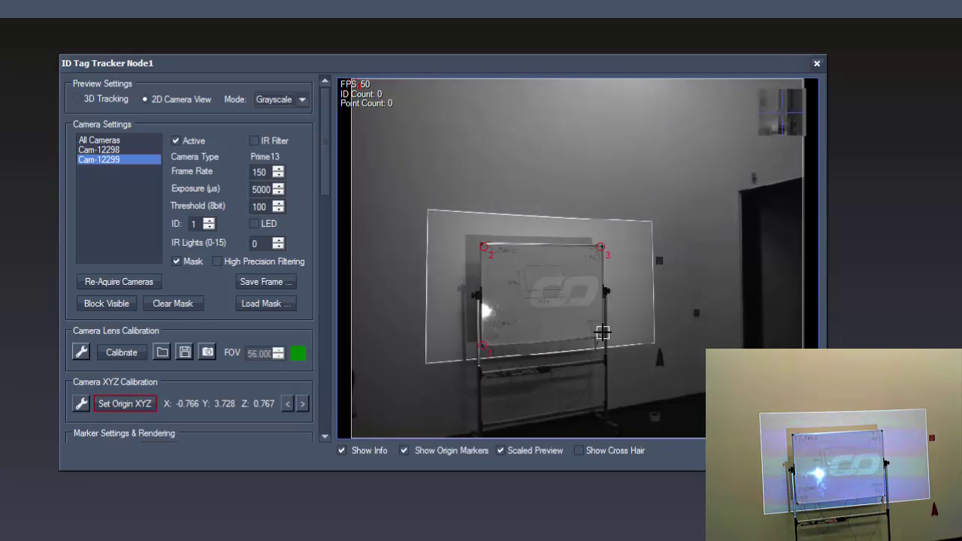
{"action": "left_click", "coordinate": [602, 331]}
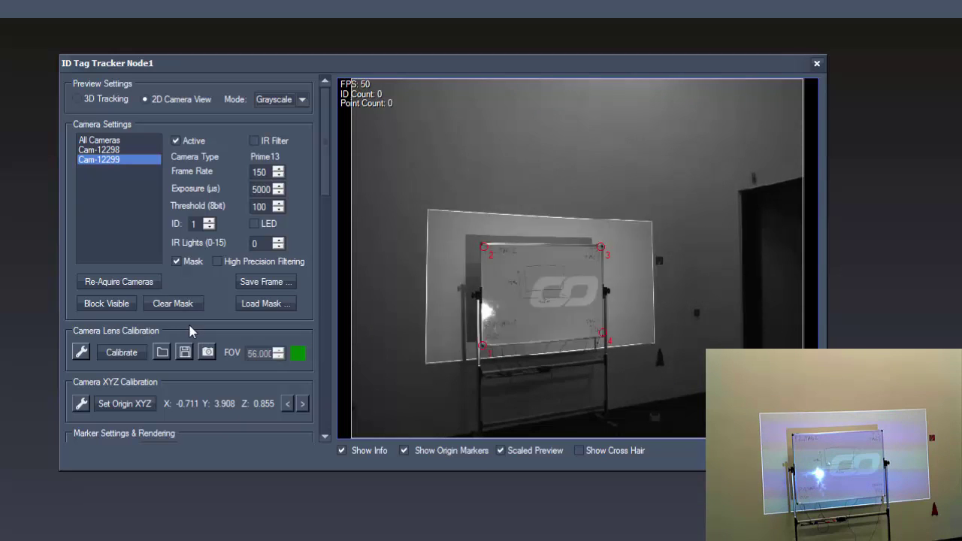
{"action": "left_click", "coordinate": [82, 99]}
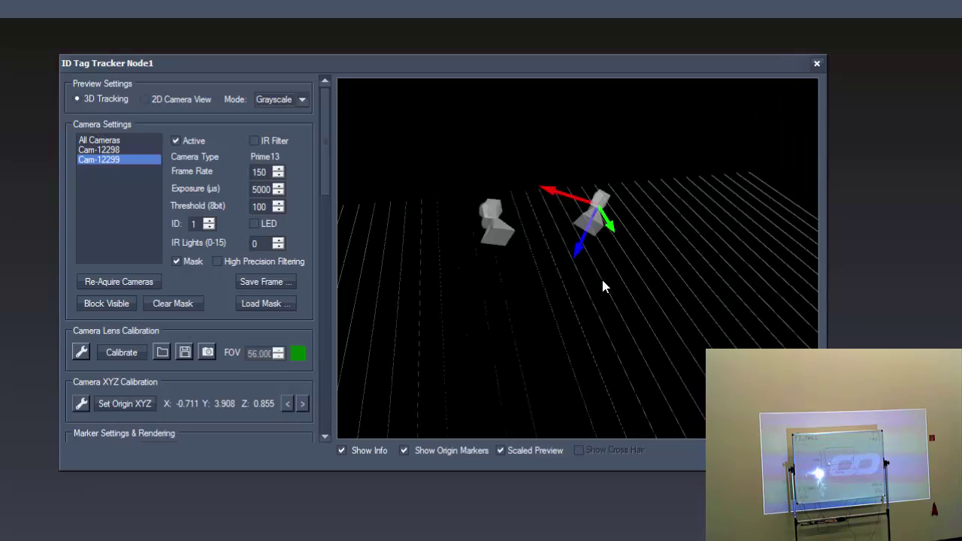
{"action": "left_click_drag", "start_coordinate": [571, 260], "coordinate": [726, 265]}
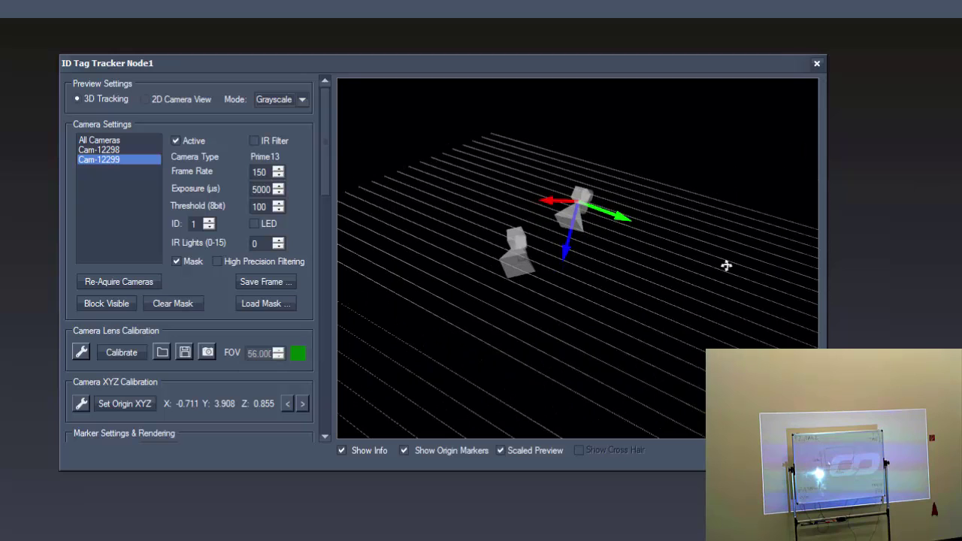
{"action": "left_click", "coordinate": [169, 106]}
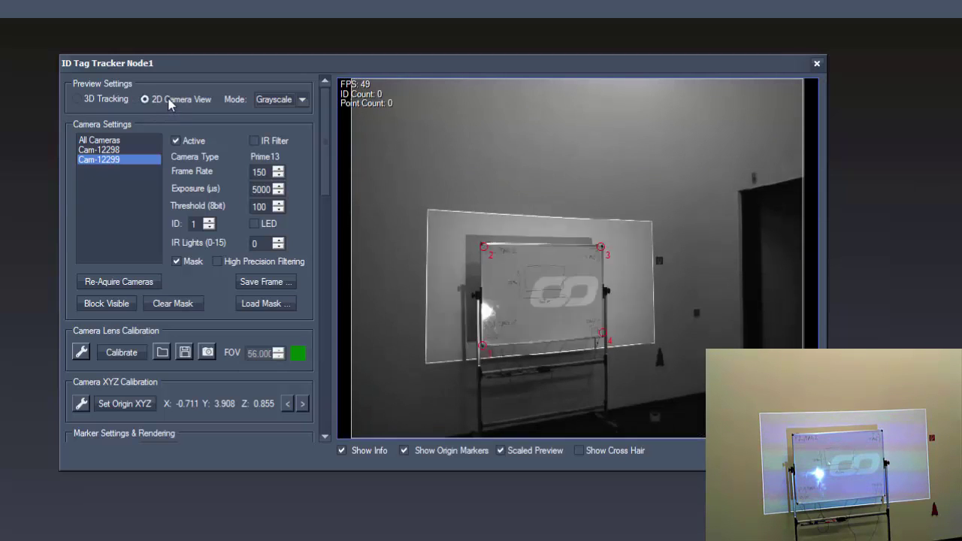
Preview tags 1–4 from all cameras at IR exposure 250 and show the Info node's live values.
{"action": "left_click", "coordinate": [109, 142]}
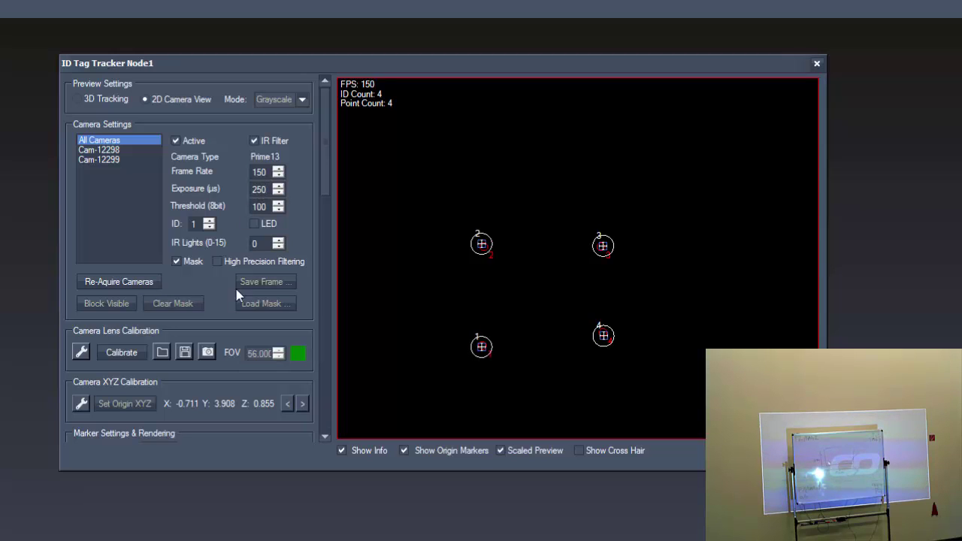
{"action": "left_click", "coordinate": [238, 347]}
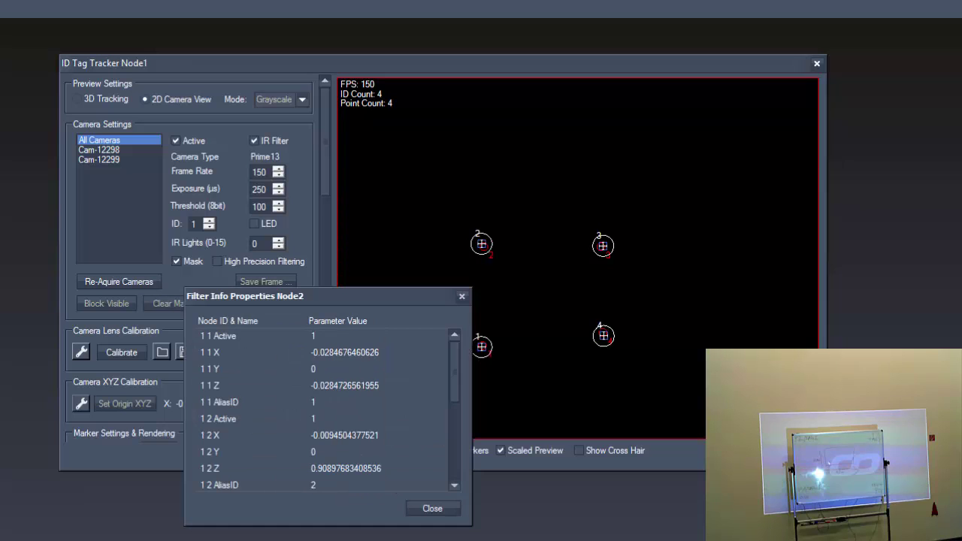
{"action": "left_click", "coordinate": [67, 364]}
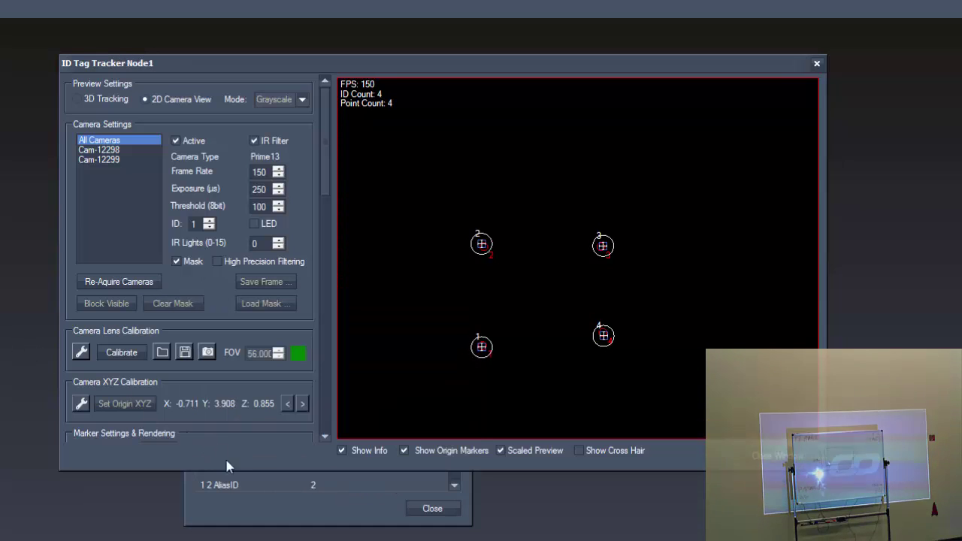
Close the ID Tag Tracker and scroll the Info properties to reveal the tags' X/Z values.
{"action": "left_click", "coordinate": [778, 455]}
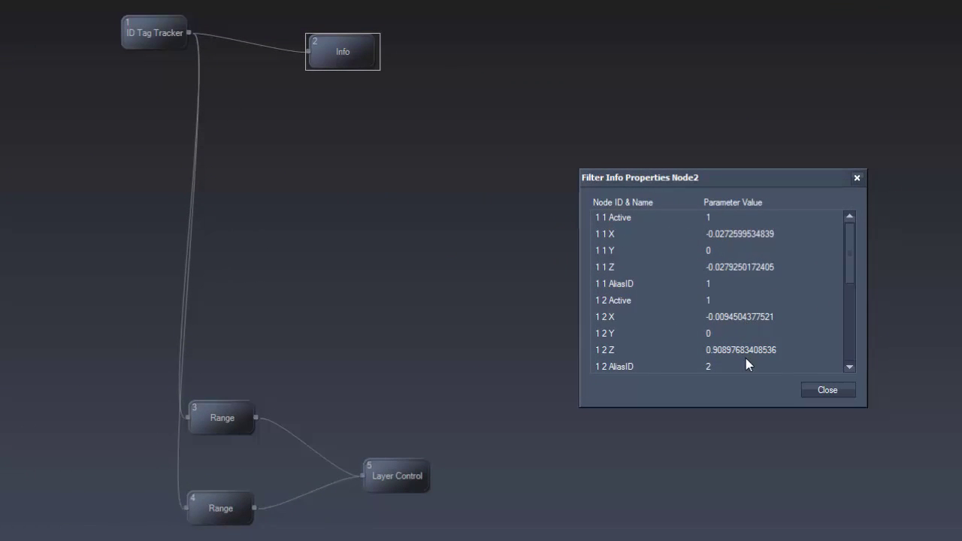
{"action": "left_click_drag", "start_coordinate": [850, 264], "coordinate": [855, 350]}
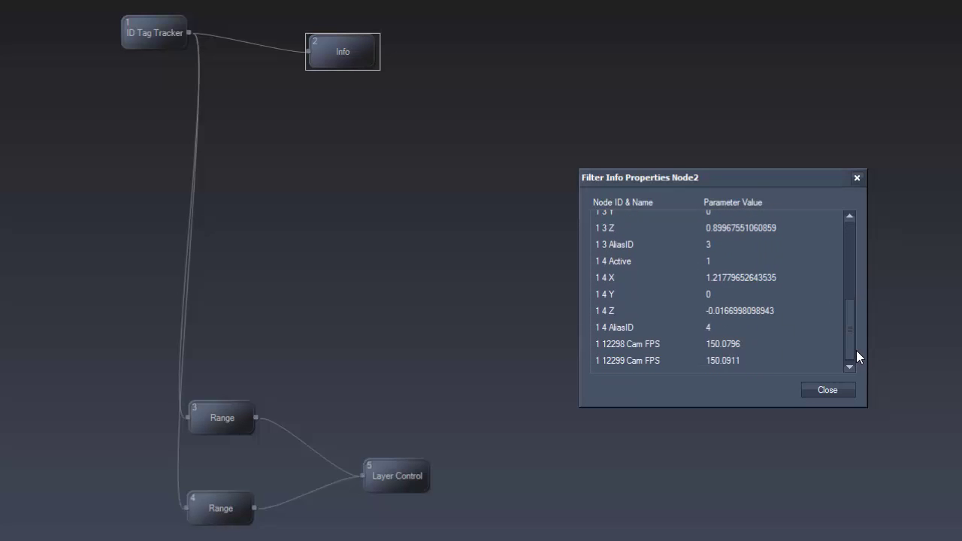